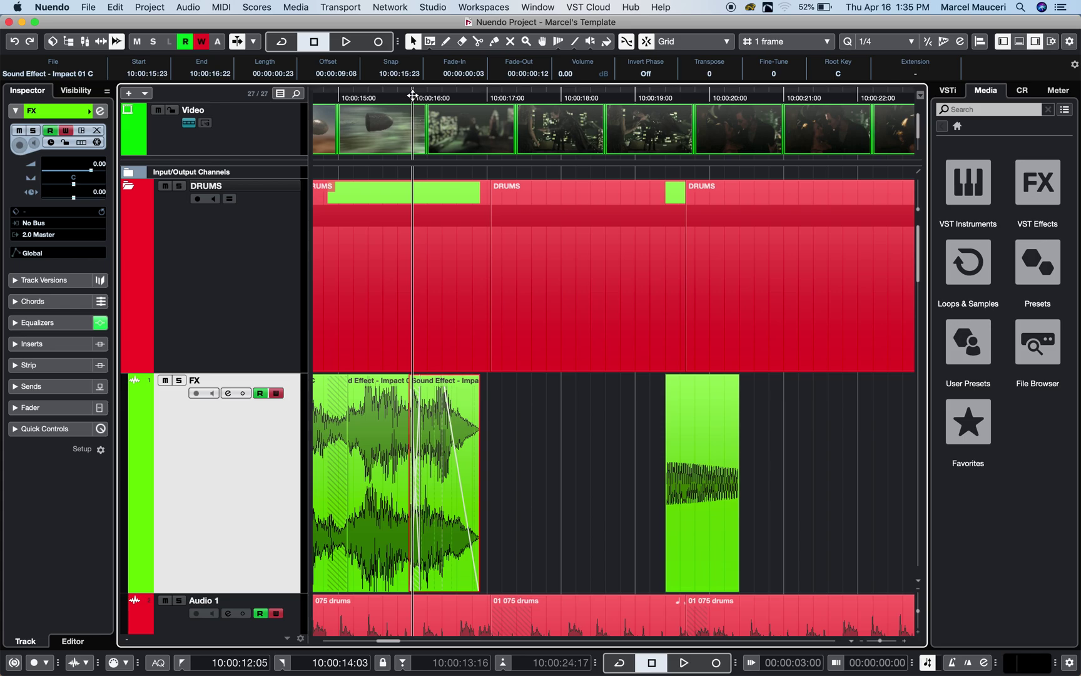
# Zoom in tightly on the Sound Effect - Impact 01 C event on the FX track.
pyautogui.moveTo(412, 95)
pyautogui.mouseDown()
pyautogui.moveTo(415, 116)
pyautogui.moveTo(420, 89)
pyautogui.mouseUp()
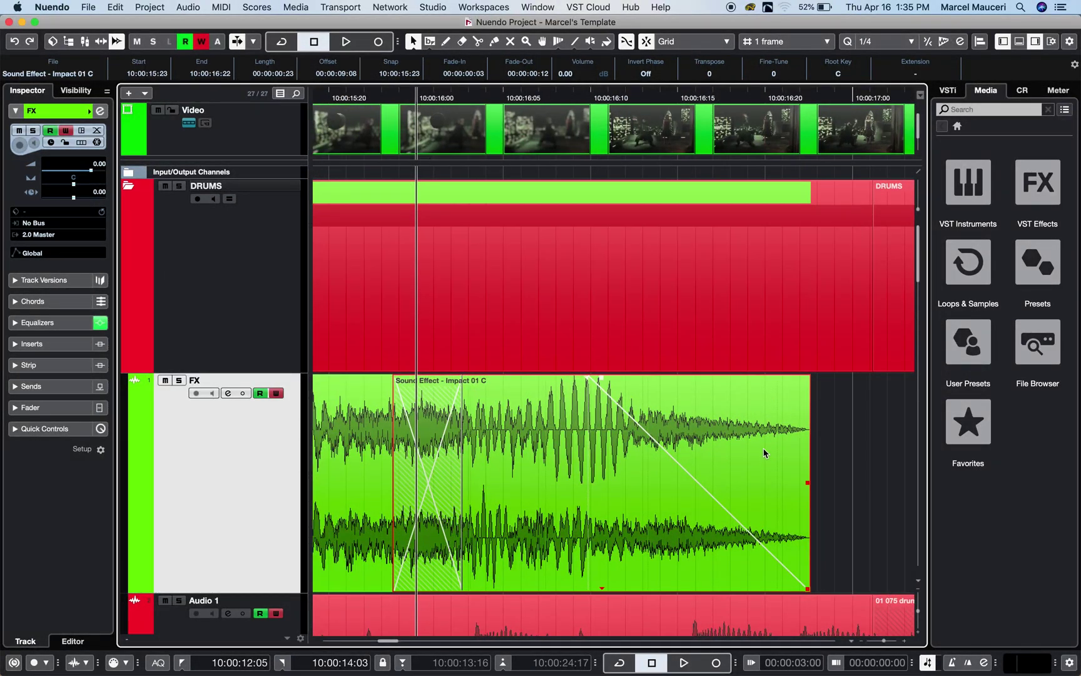
# Bend the Impact 01 C fade-out steep-then-gentle over 12 frames, apply it, and close the dialog.
pyautogui.doubleClick(707, 462)
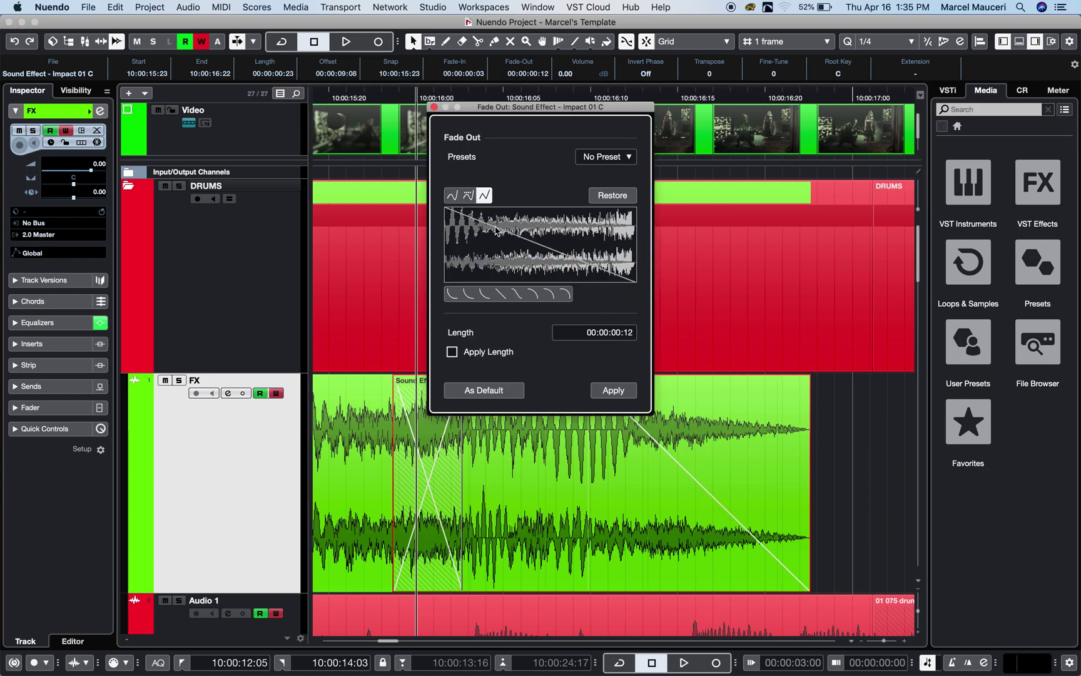
pyautogui.moveTo(495, 233); pyautogui.dragTo(569, 261)
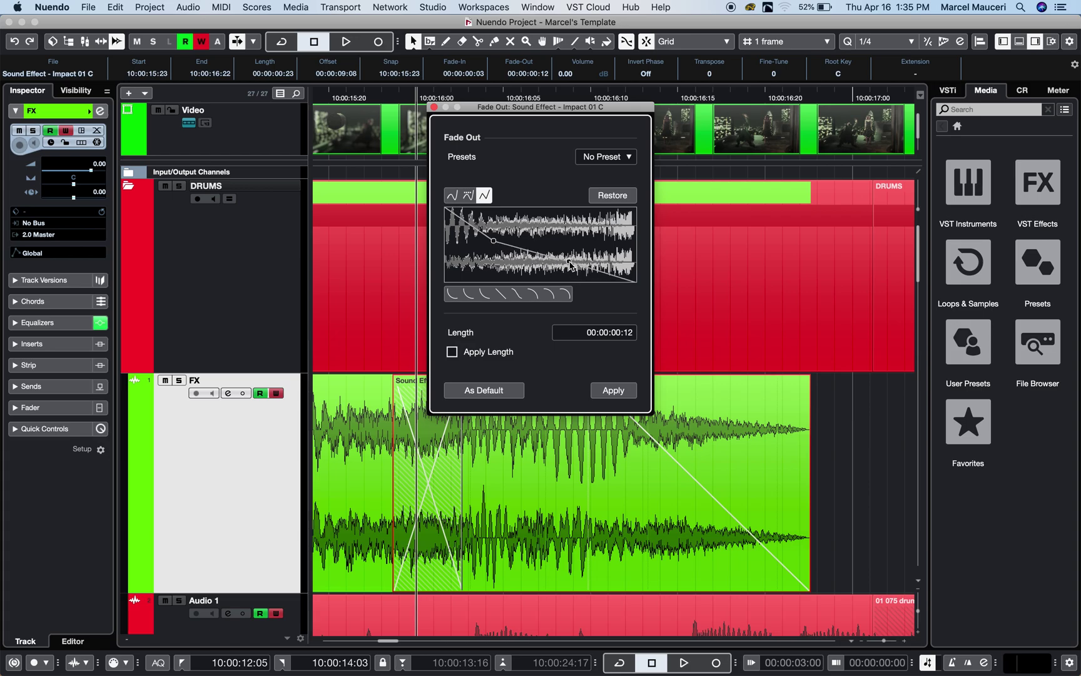
pyautogui.click(615, 383)
pyautogui.click(629, 156)
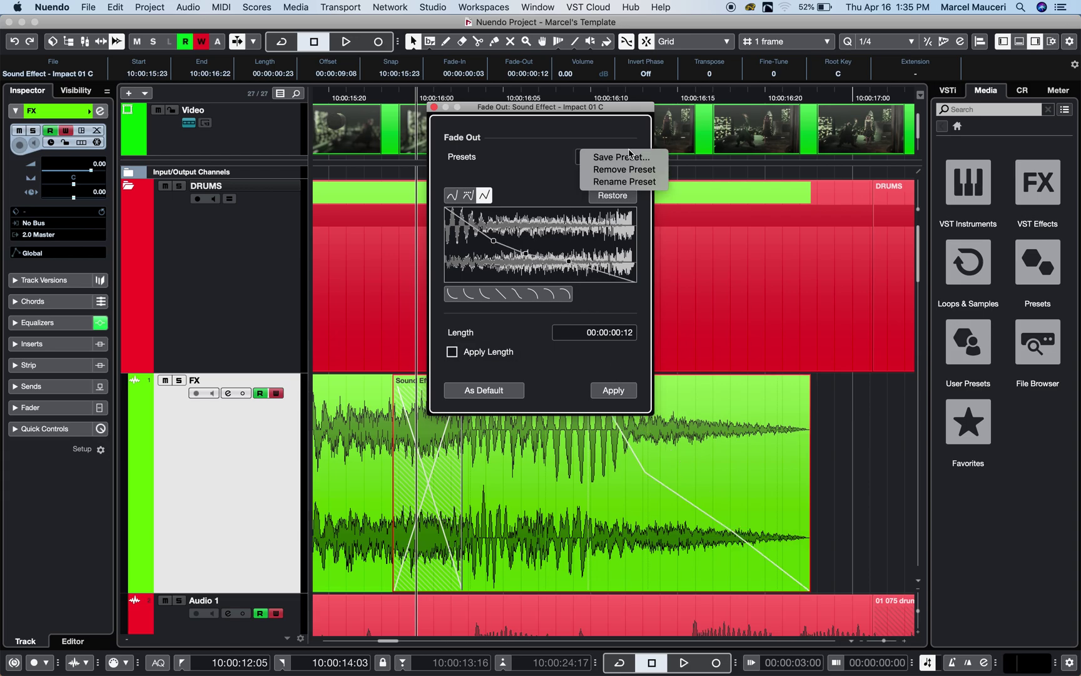
pyautogui.click(538, 161)
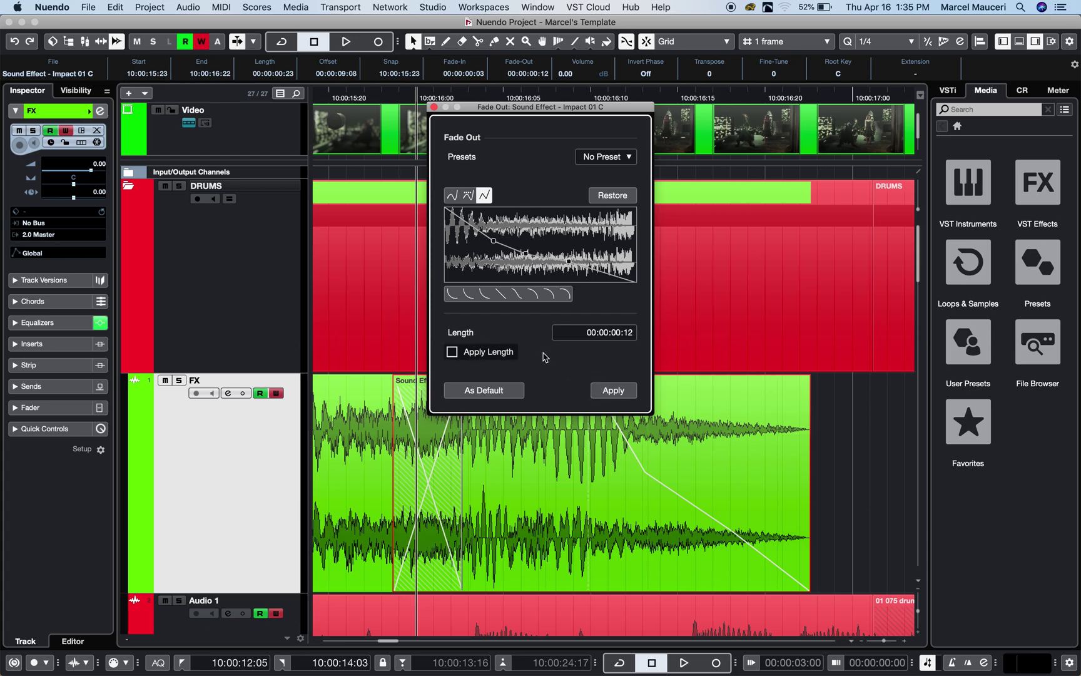
pyautogui.click(611, 391)
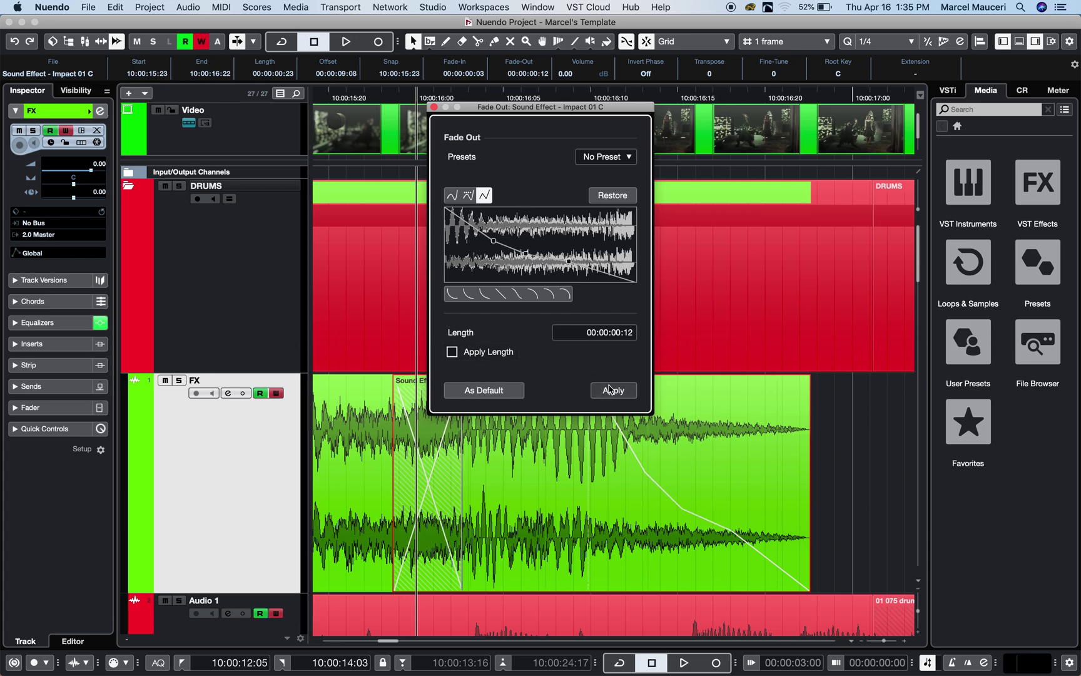
pyautogui.click(435, 108)
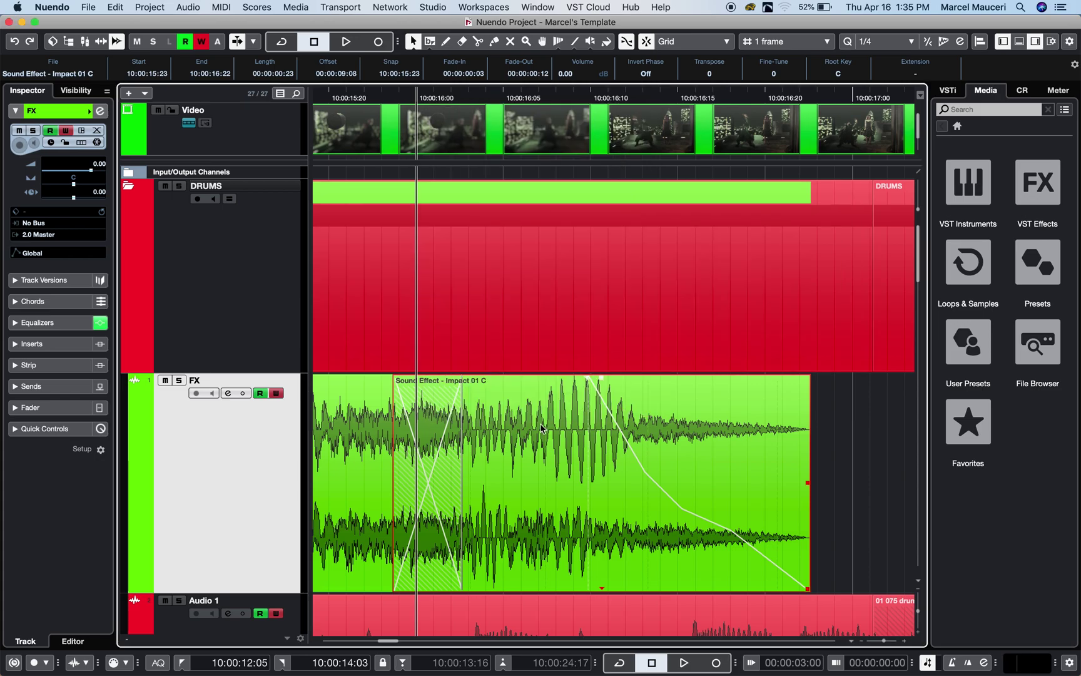
# Load an offline Fade In process on Impact 01 C from the event's Processes menu.
pyautogui.rightClick(542, 428)
pyautogui.moveTo(554, 487)
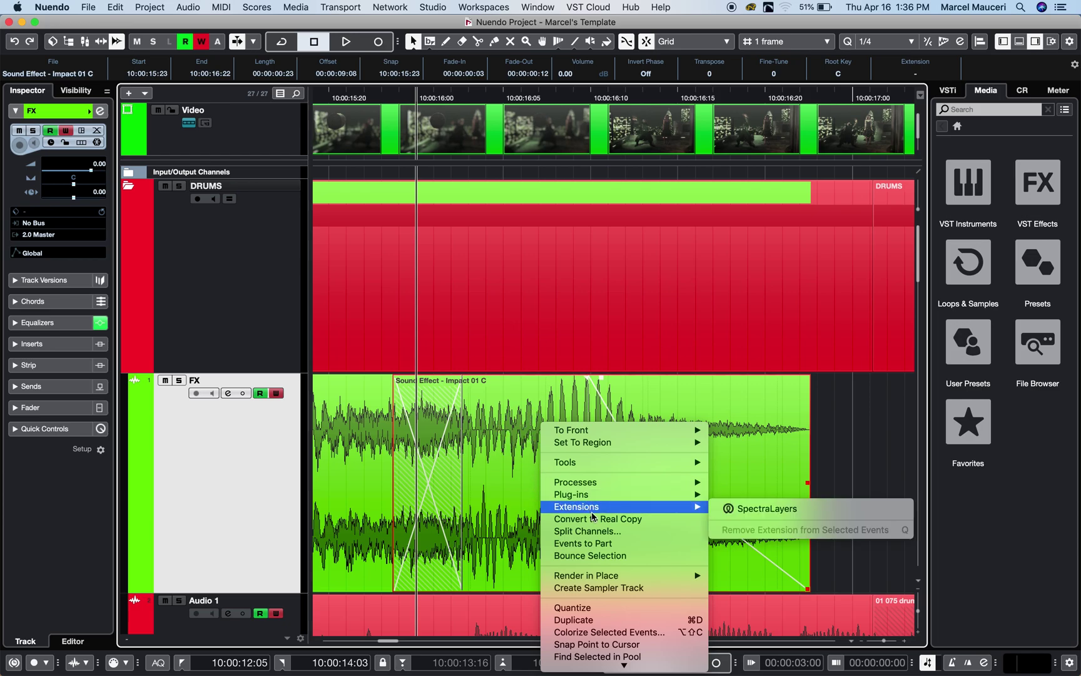
pyautogui.moveTo(614, 483)
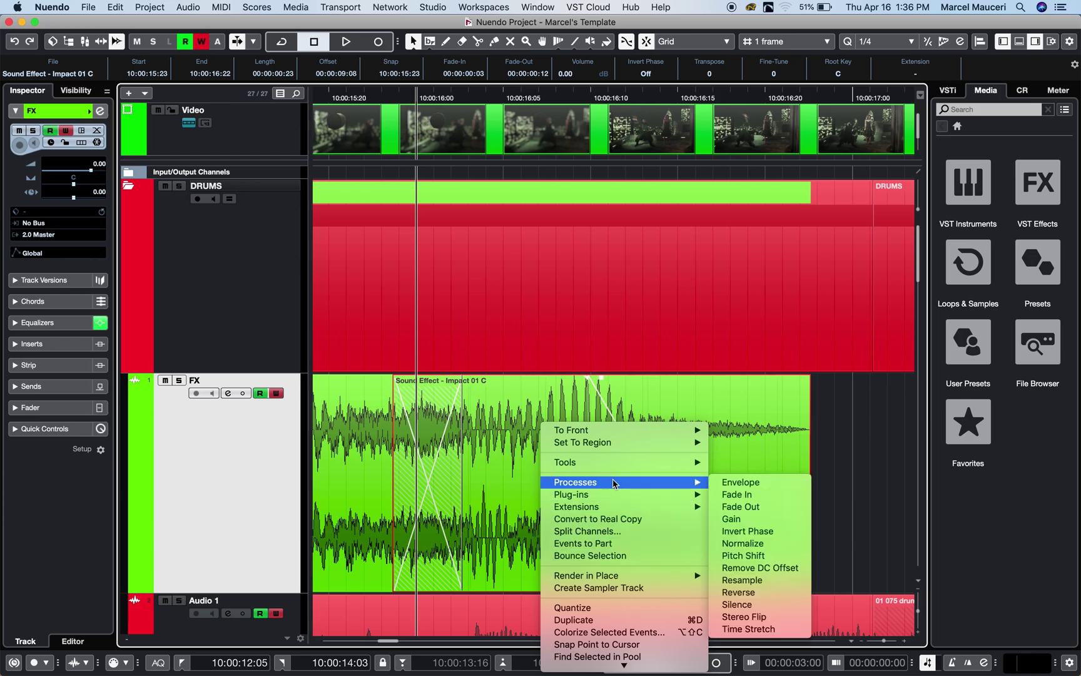
pyautogui.click(740, 495)
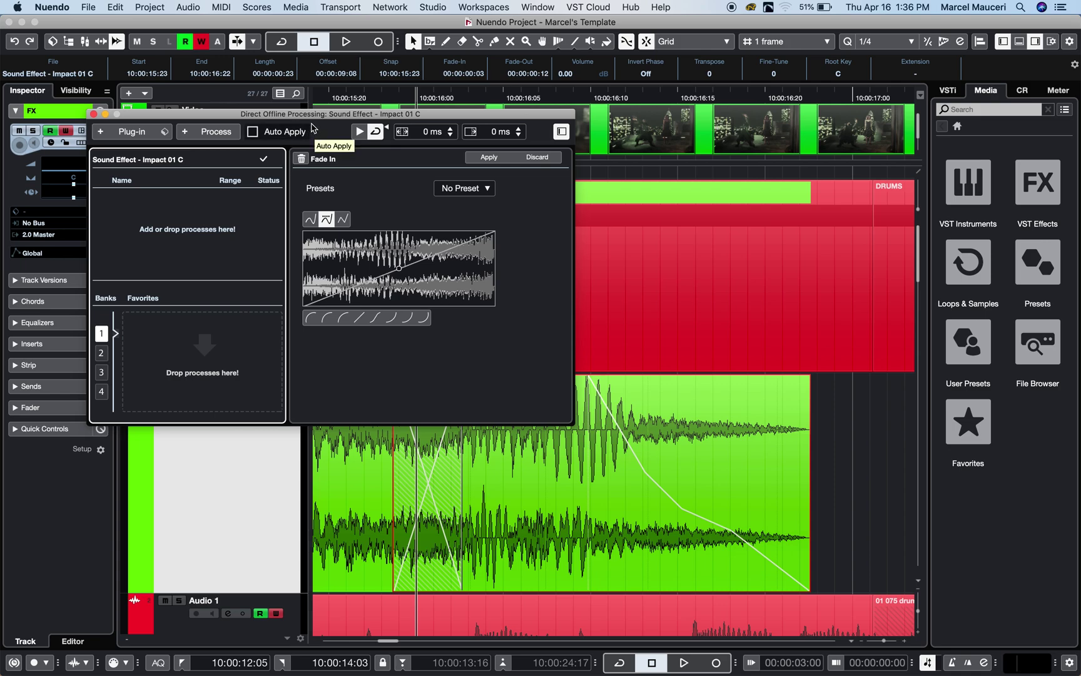
# Shape the Fade In curve with extra nodes and apply it as the first offline process.
pyautogui.moveTo(301, 119); pyautogui.dragTo(311, 119)
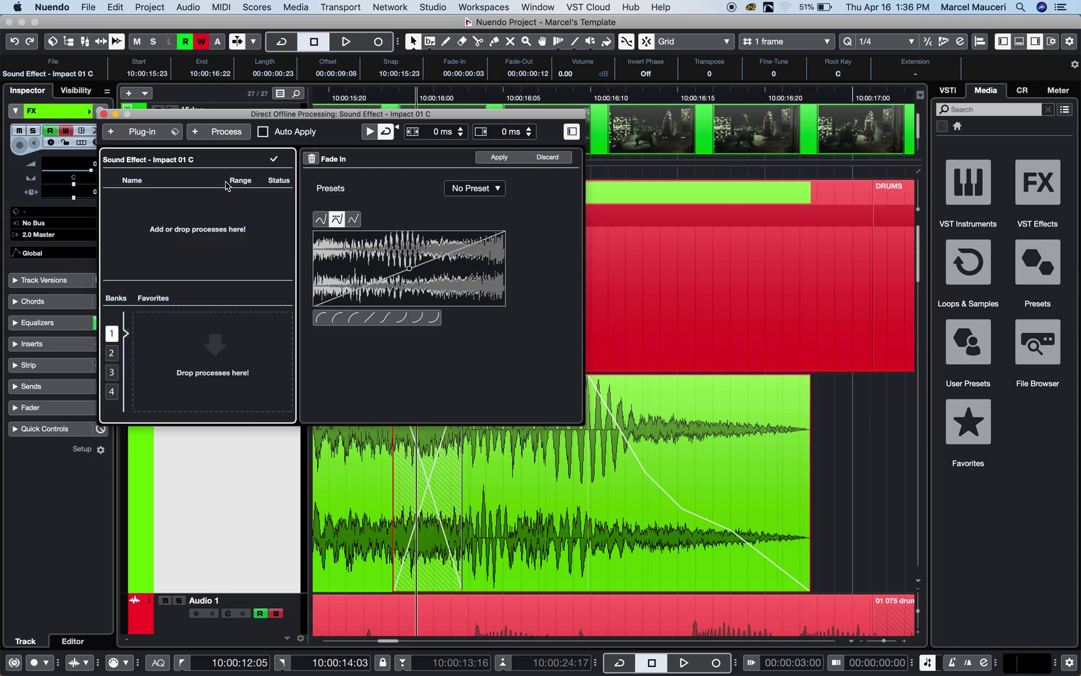
pyautogui.click(386, 282)
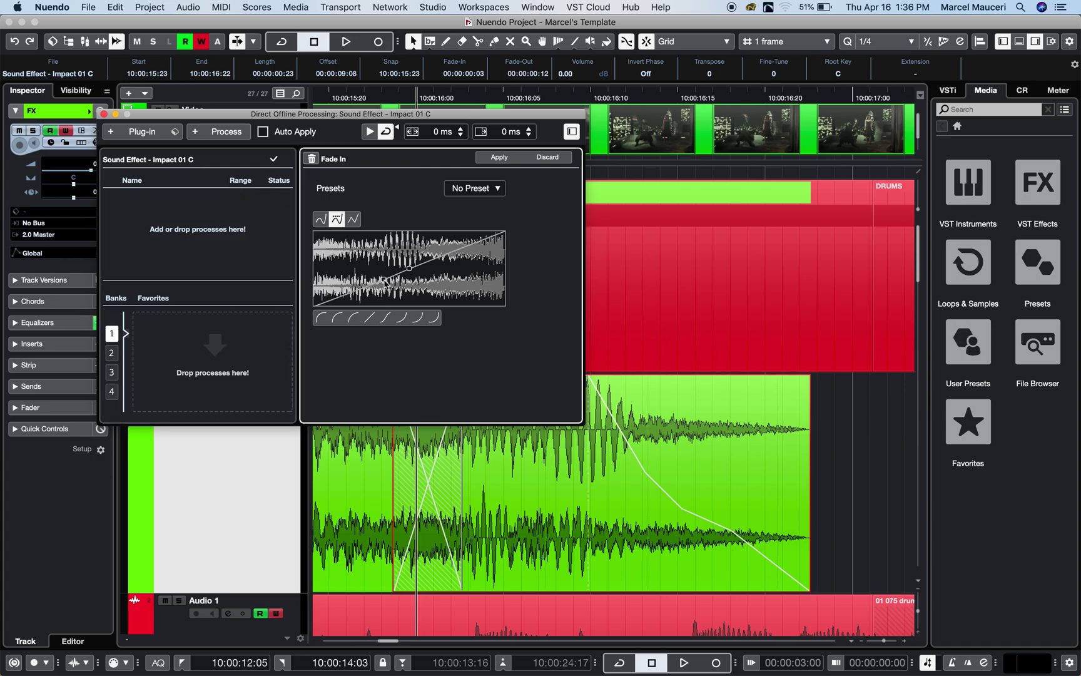
pyautogui.moveTo(387, 282); pyautogui.dragTo(419, 269)
pyautogui.click(461, 263)
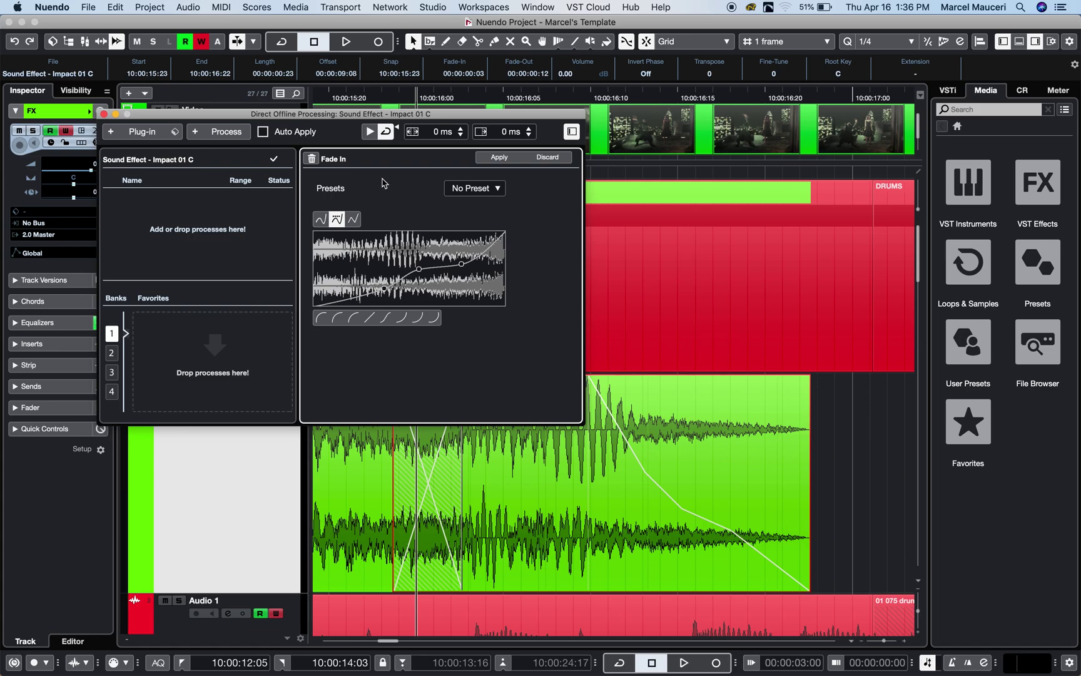
pyautogui.click(499, 158)
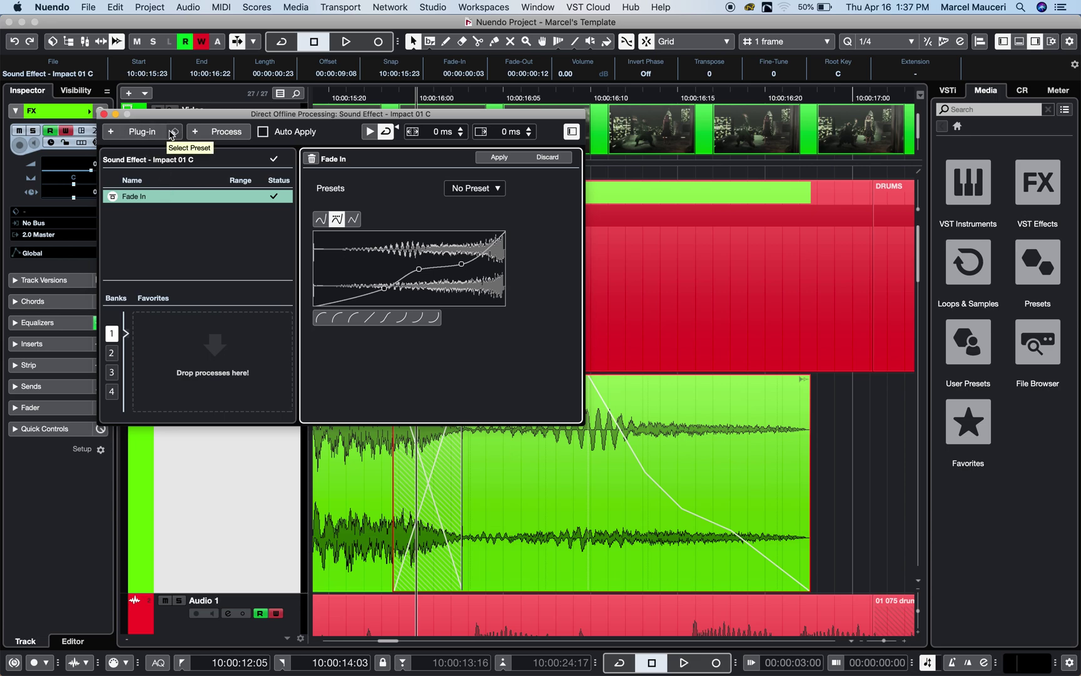
# Load StereoDelay from the Delay plug-ins, audition it, and apply it after Fade In.
pyautogui.click(149, 134)
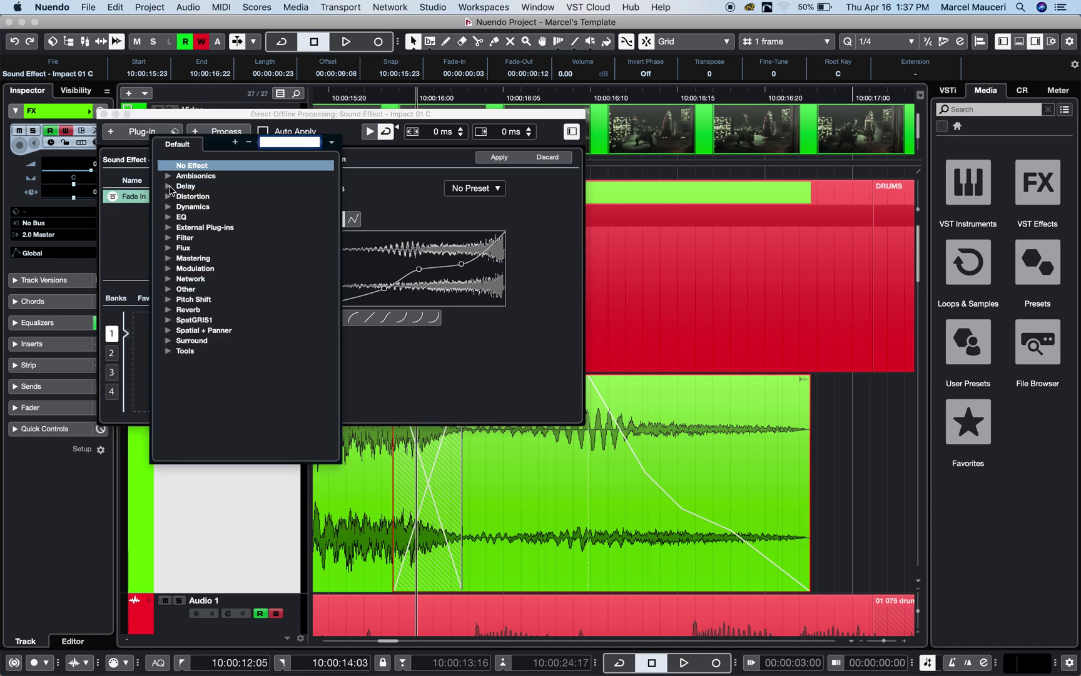
pyautogui.click(169, 187)
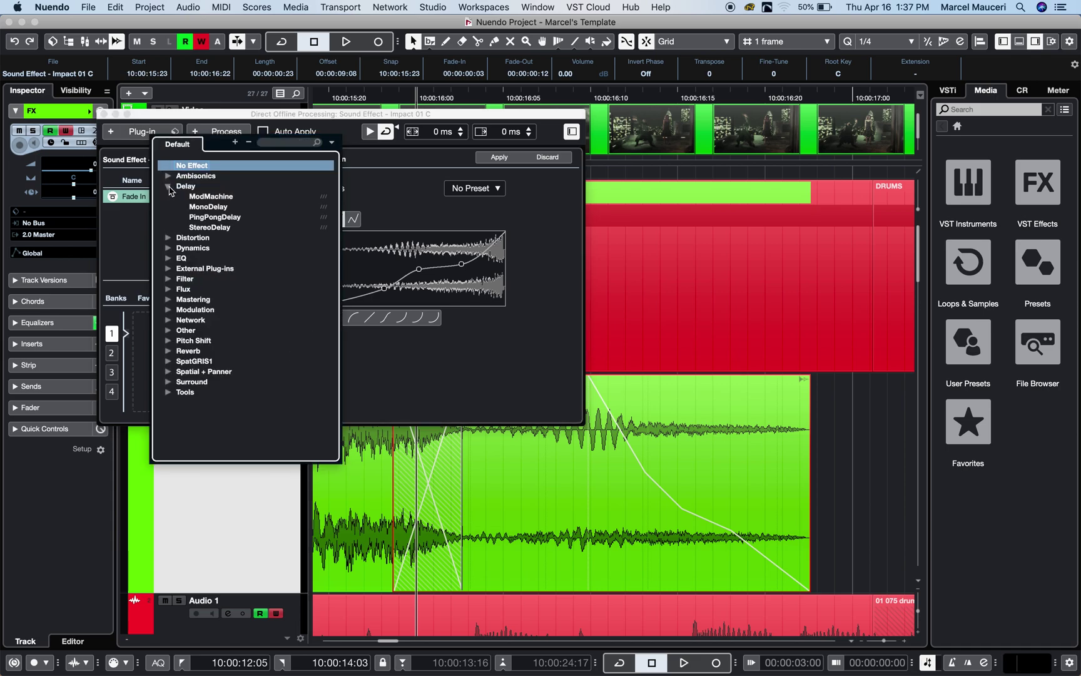
pyautogui.click(214, 229)
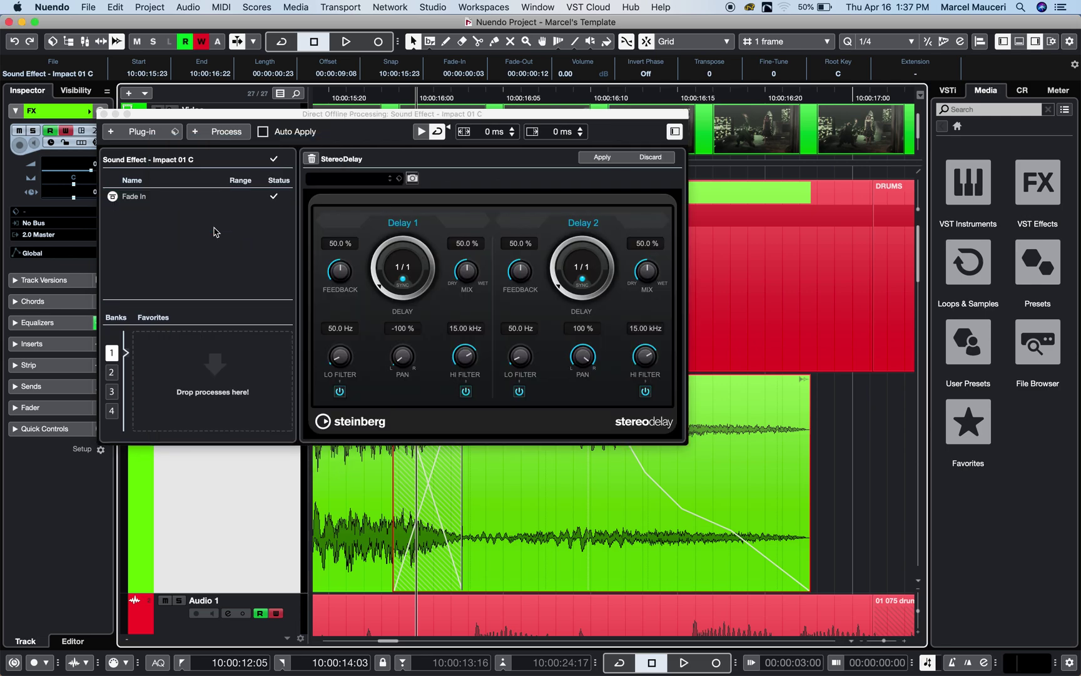
pyautogui.click(420, 135)
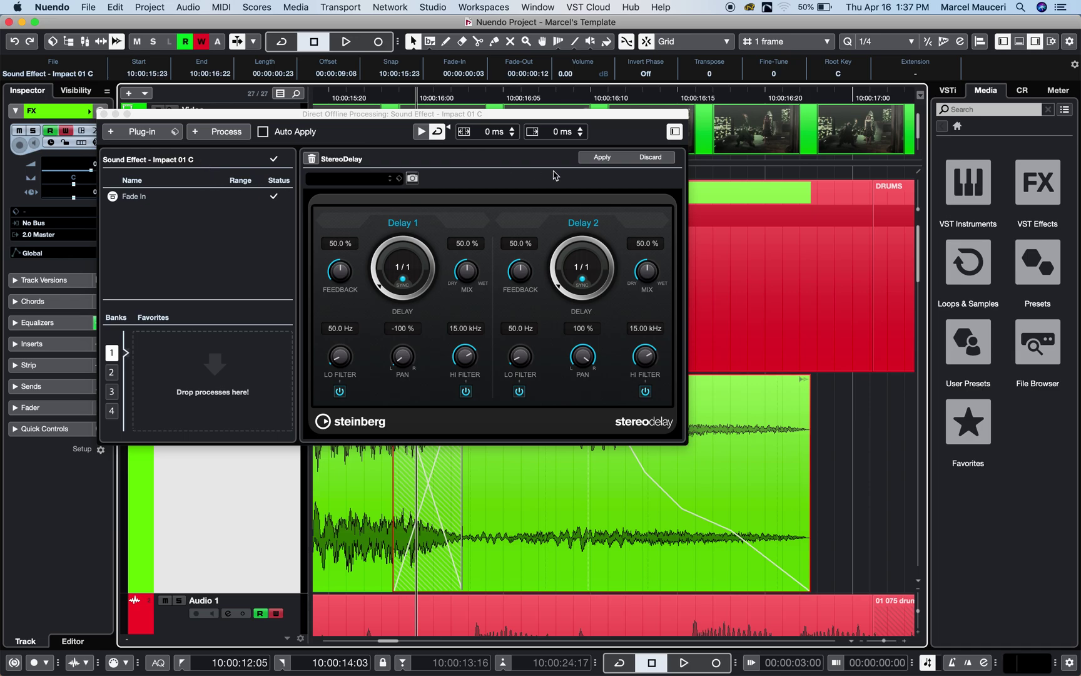
pyautogui.click(602, 157)
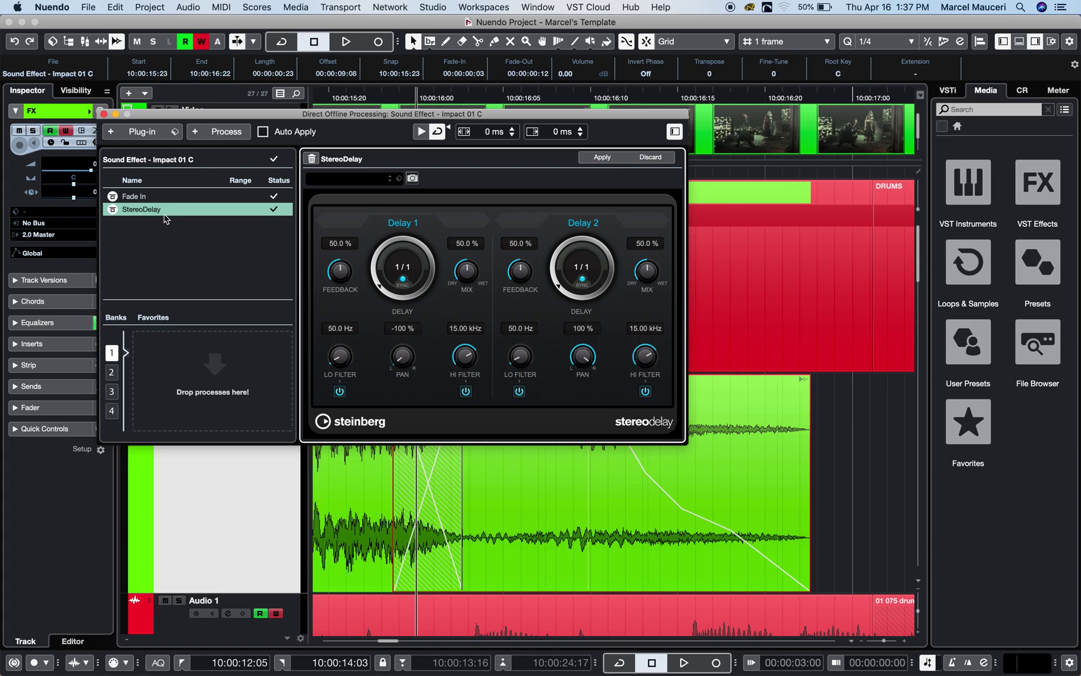
# Add Reverse to the chain and drag it above StereoDelay so it follows Fade In.
pyautogui.click(219, 132)
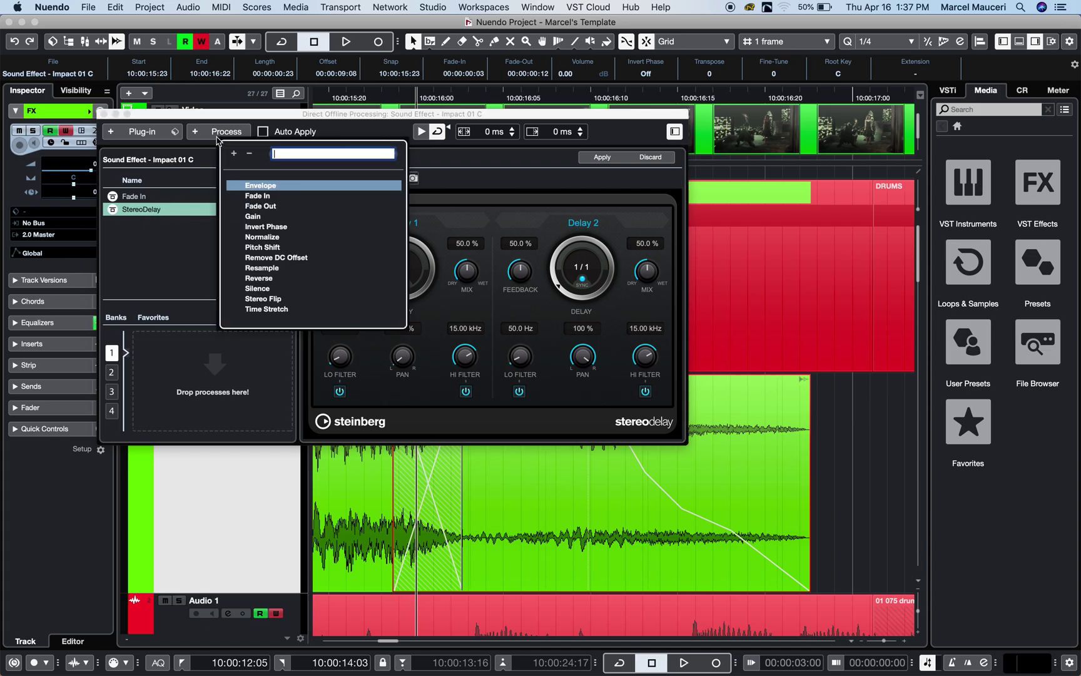
pyautogui.click(275, 279)
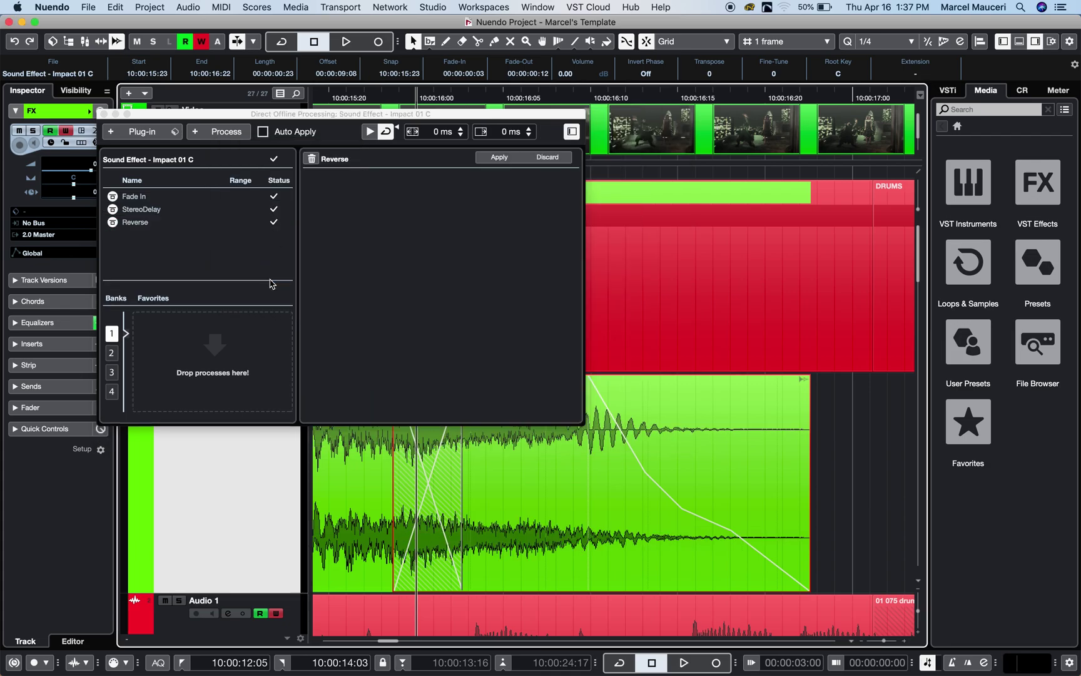
pyautogui.click(148, 197)
pyautogui.click(147, 210)
pyautogui.click(136, 223)
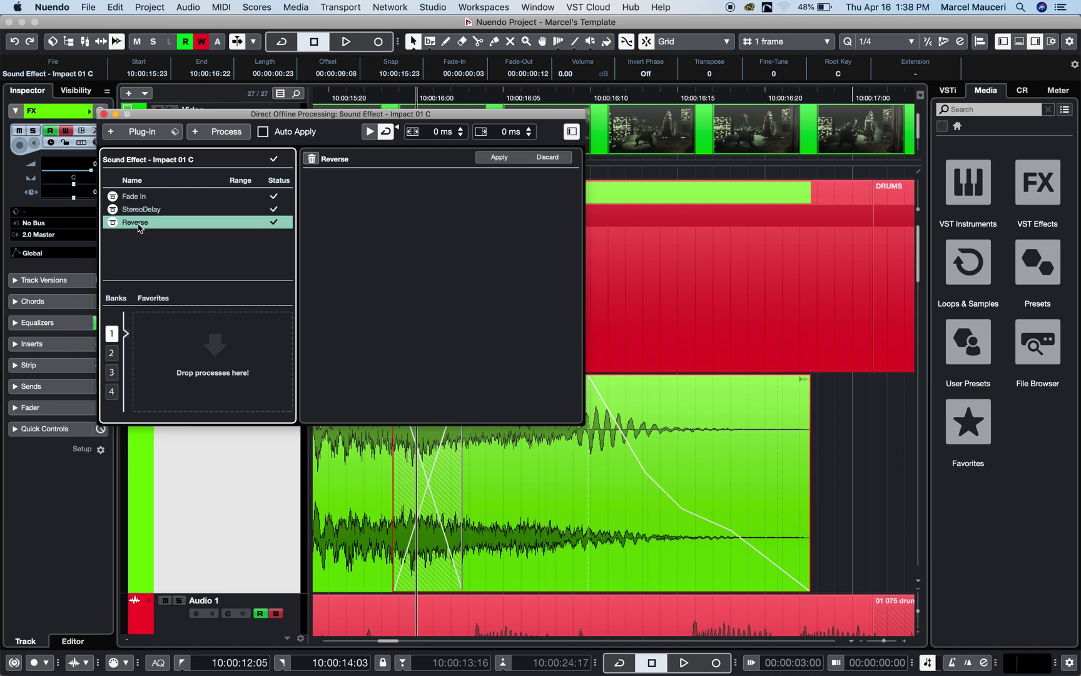
pyautogui.moveTo(139, 227); pyautogui.dragTo(138, 211)
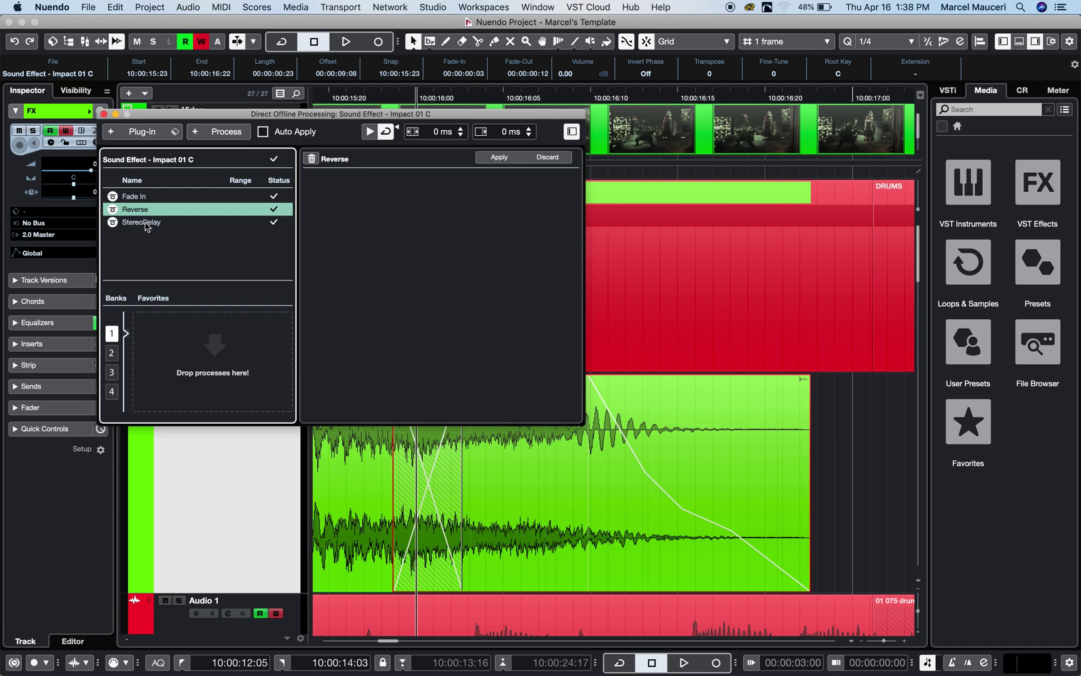
pyautogui.click(148, 225)
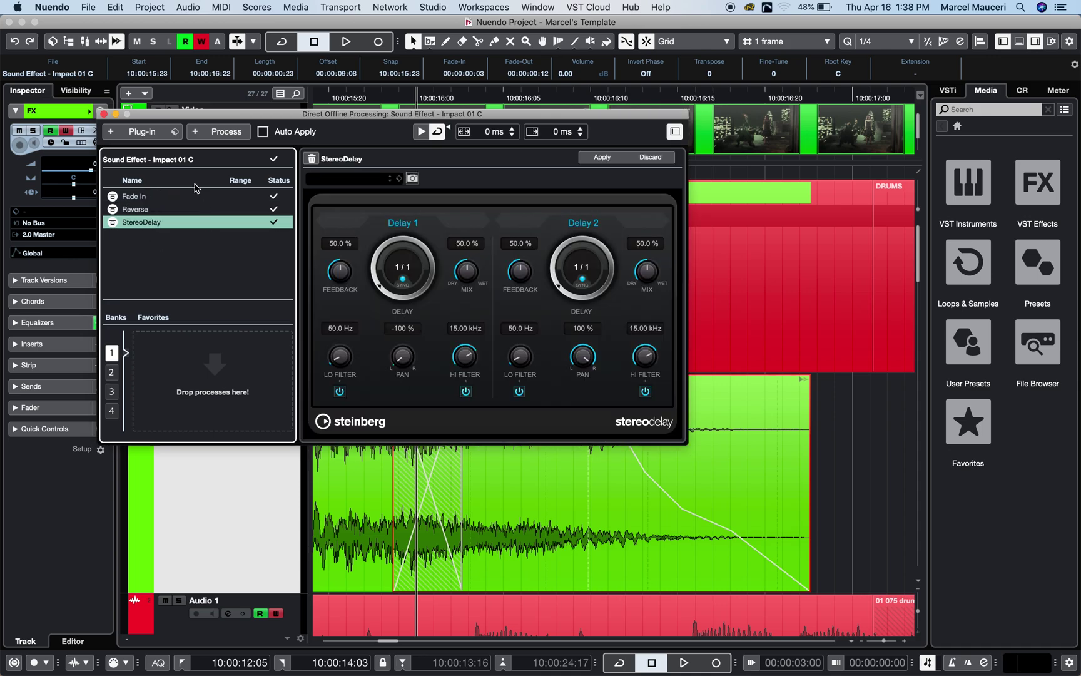
pyautogui.click(159, 133)
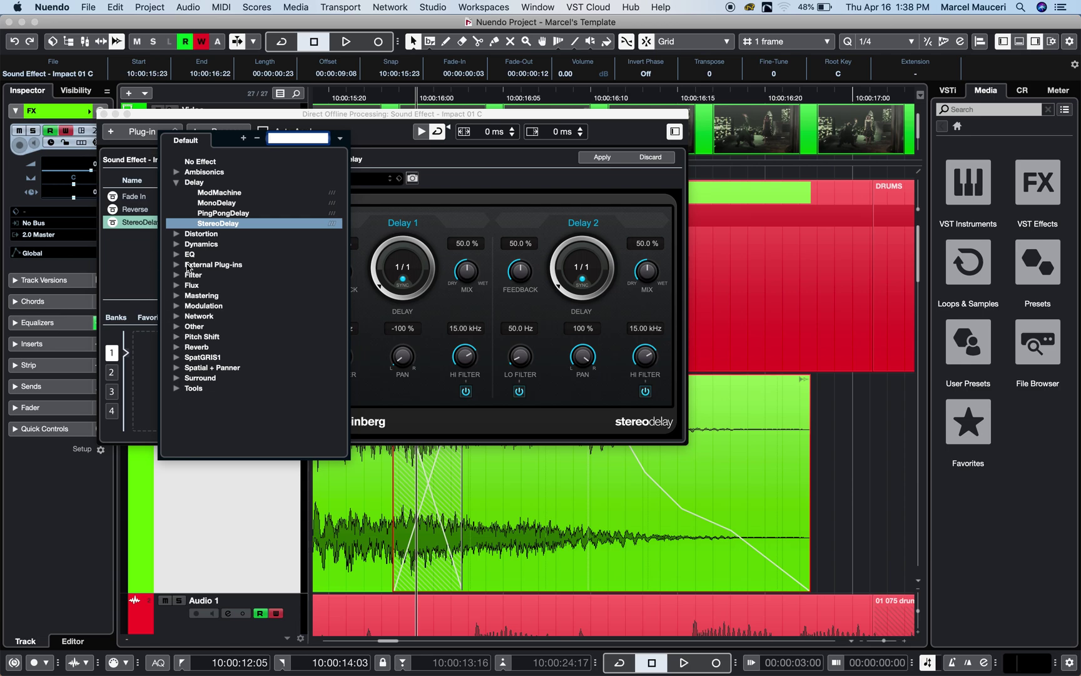
# Apply a Compressor from the Dynamics plug-ins and move it directly under Fade In.
pyautogui.click(176, 182)
pyautogui.click(177, 202)
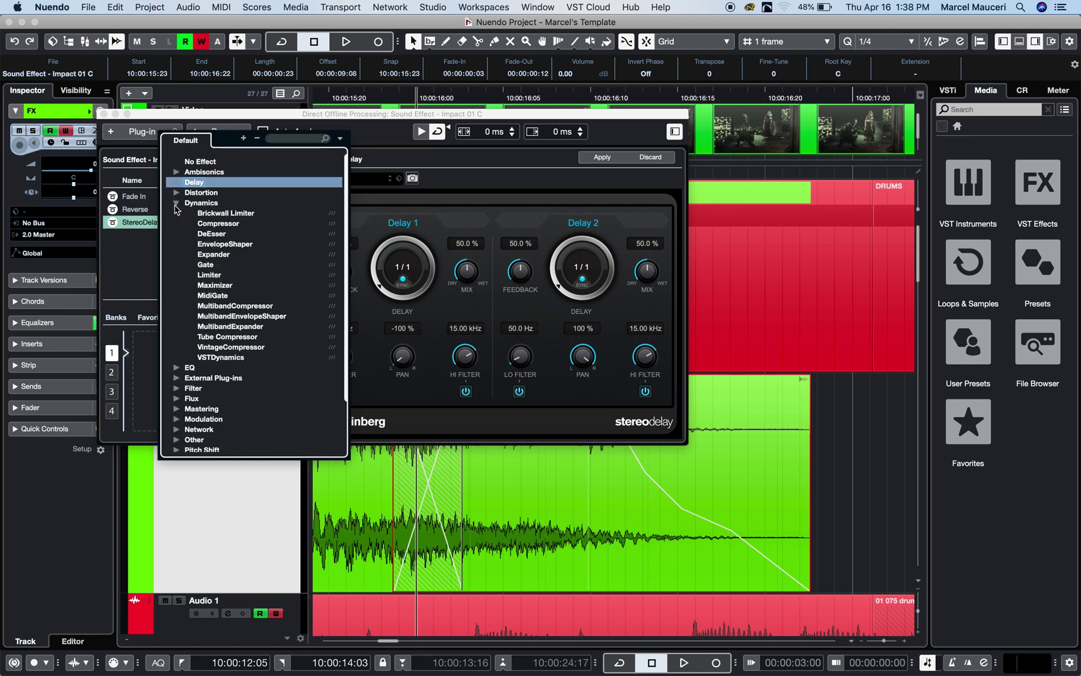
pyautogui.click(219, 223)
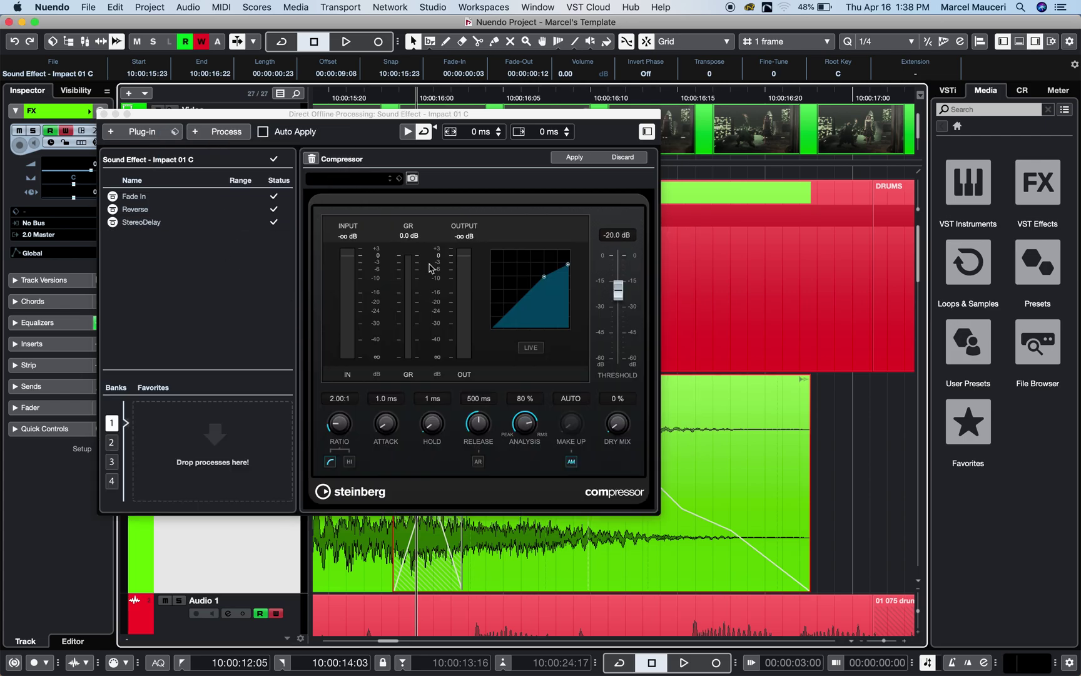
pyautogui.click(565, 160)
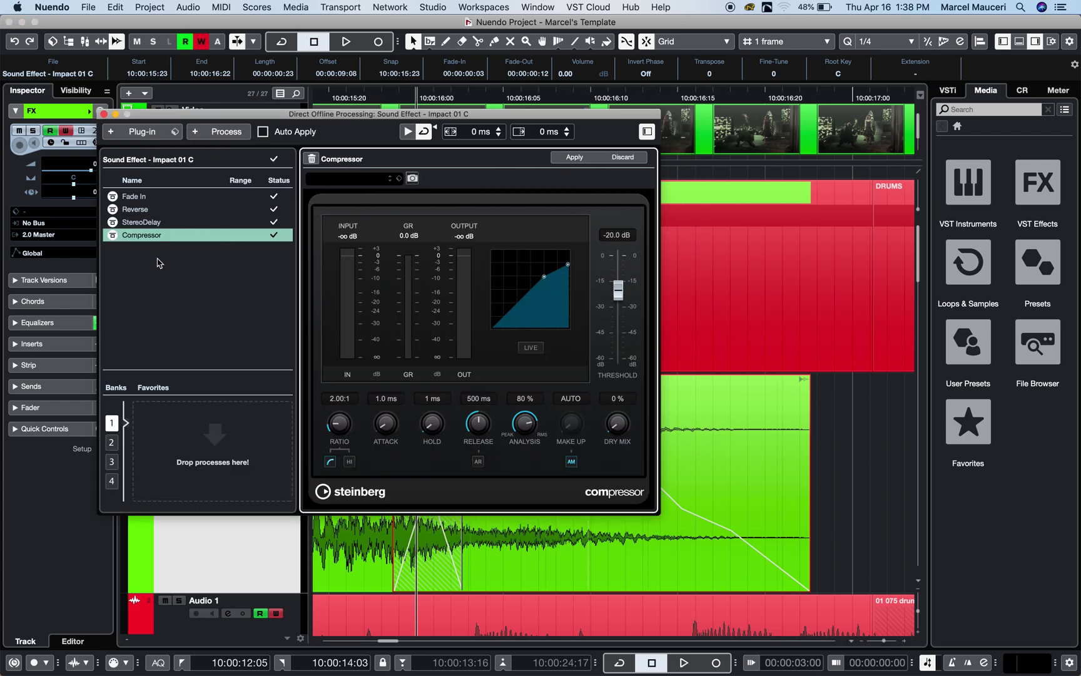
pyautogui.moveTo(141, 238); pyautogui.dragTo(142, 213)
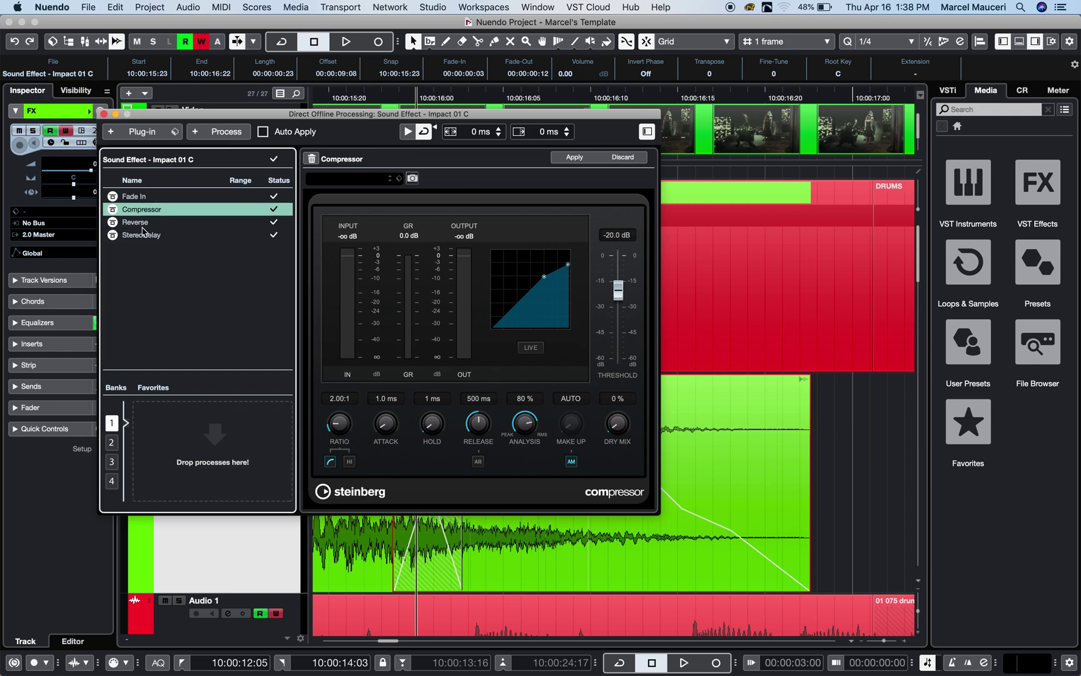
# Select all four processes and drag them onto bank 1 to create a new favorite.
pyautogui.click(141, 224)
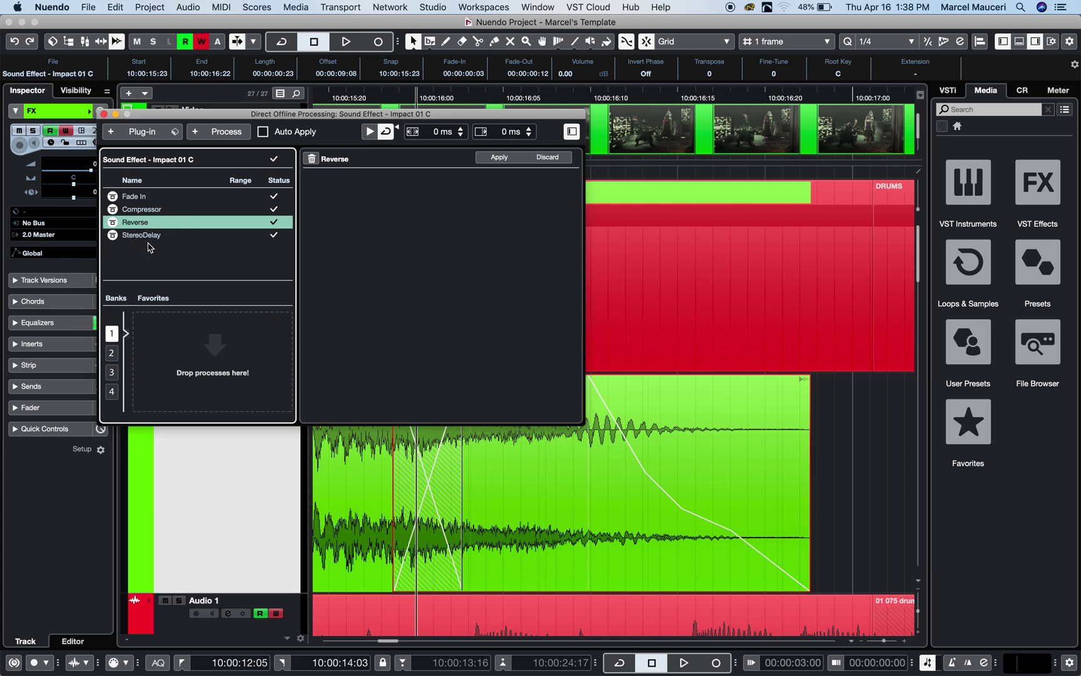
pyautogui.click(145, 198)
pyautogui.keyDown('shift'); pyautogui.click(132, 237); pyautogui.keyUp('shift')
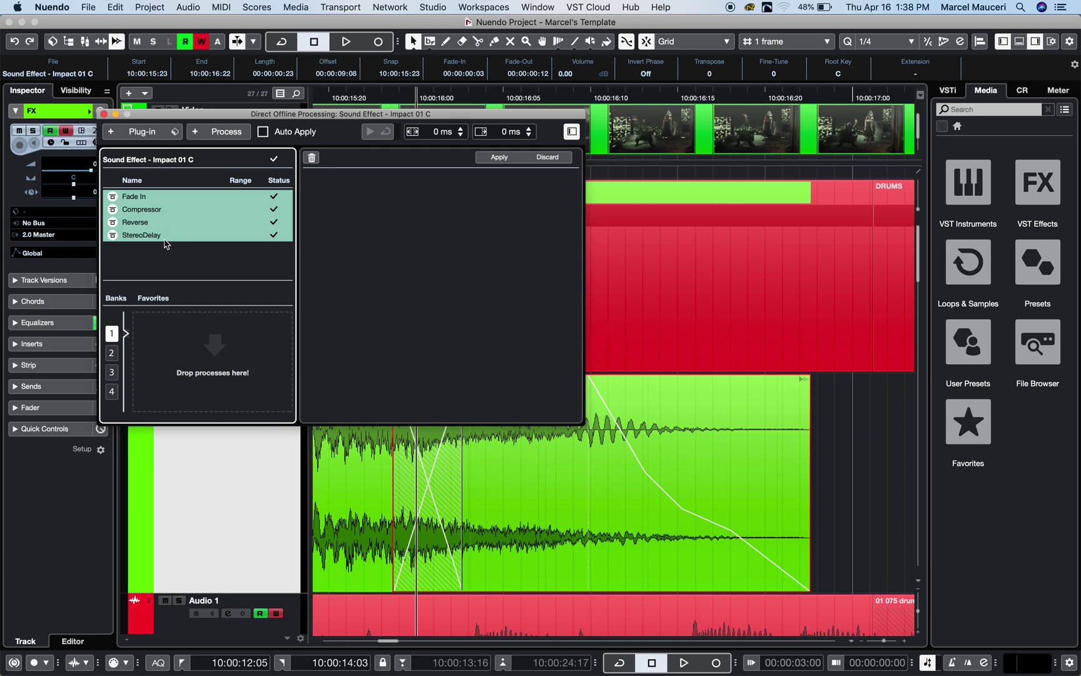
pyautogui.moveTo(162, 237); pyautogui.dragTo(184, 345)
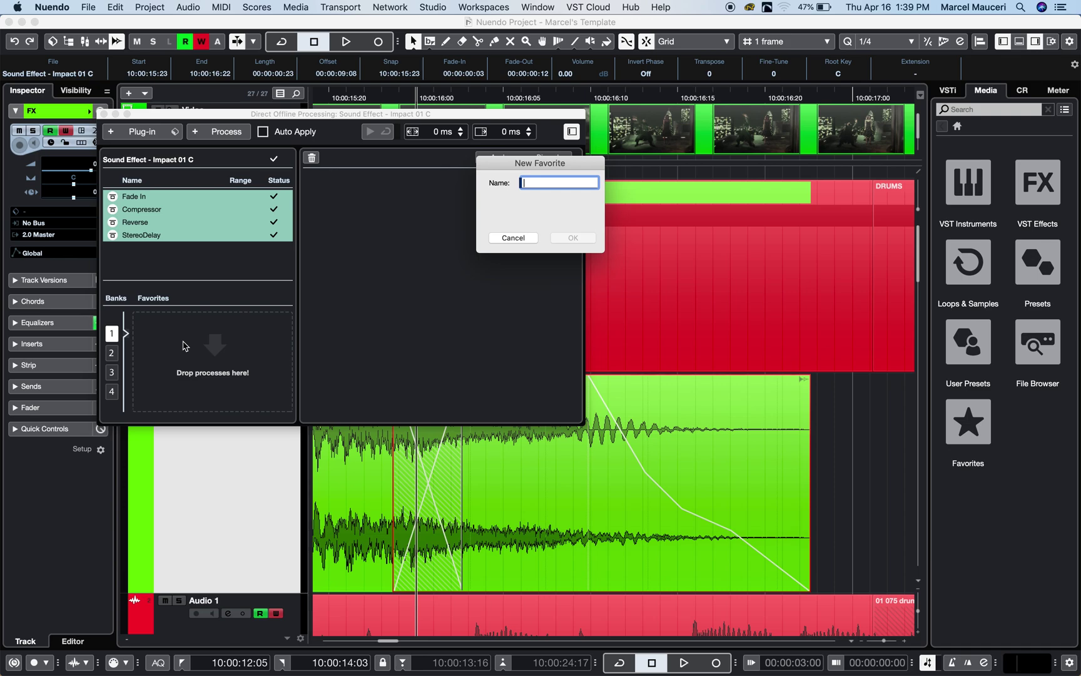
# Name the new favorite 'Cool staff' and confirm it.
pyautogui.write('Co')
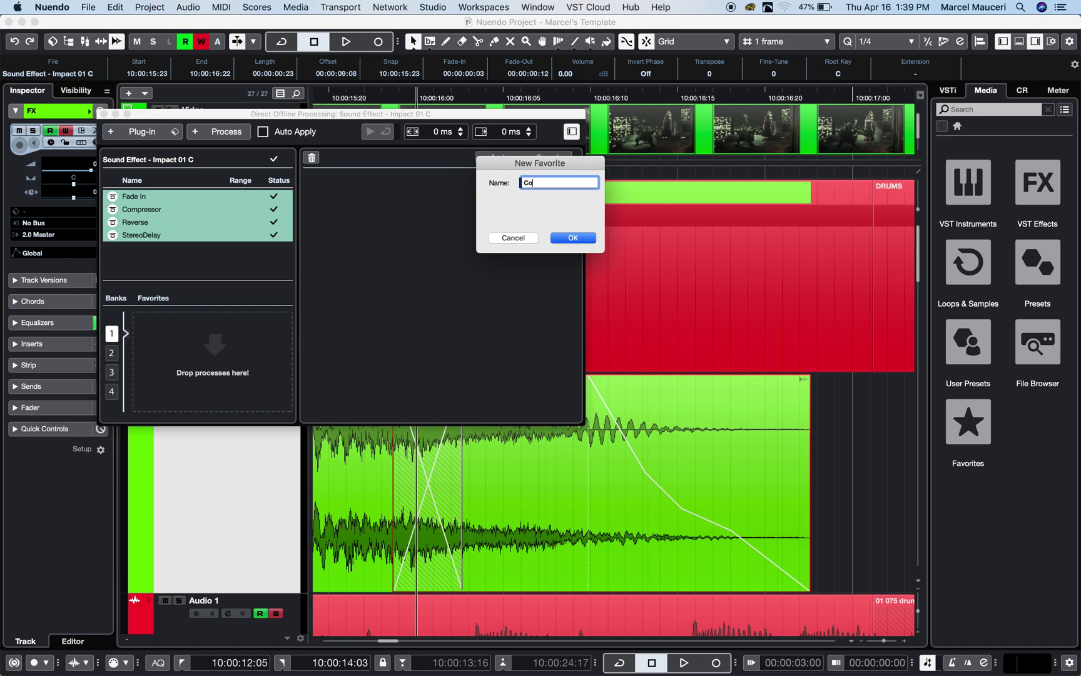
pyautogui.write('ol staff')
pyautogui.press('Return')
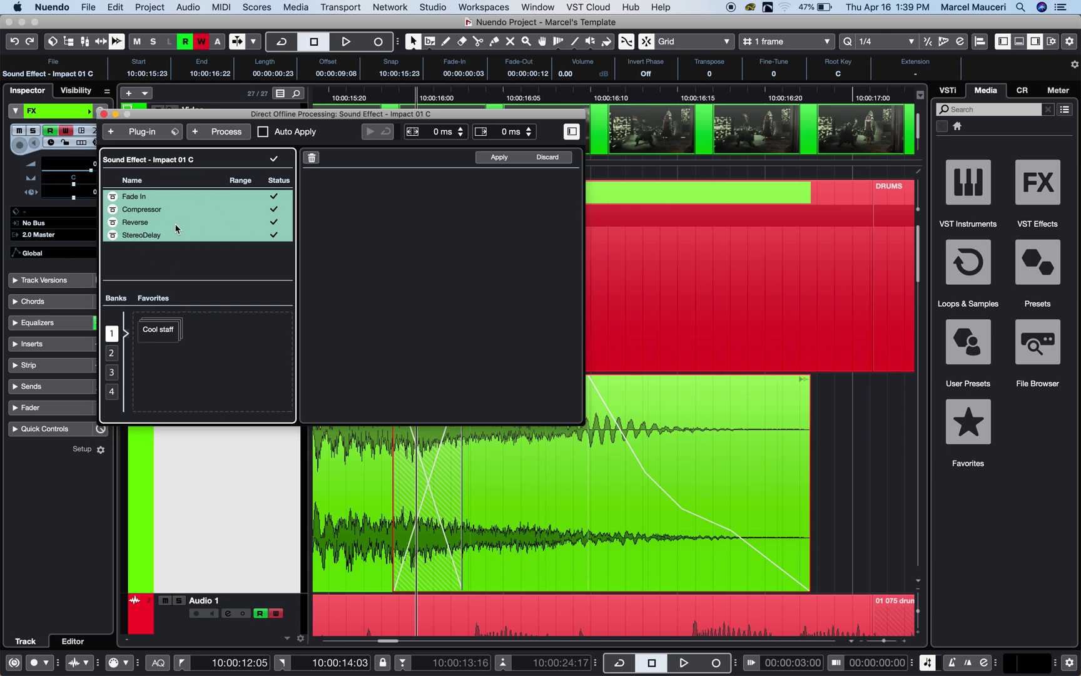
# Close the Direct Offline Processing window, leaving the toolbar configuration unchanged.
pyautogui.click(104, 113)
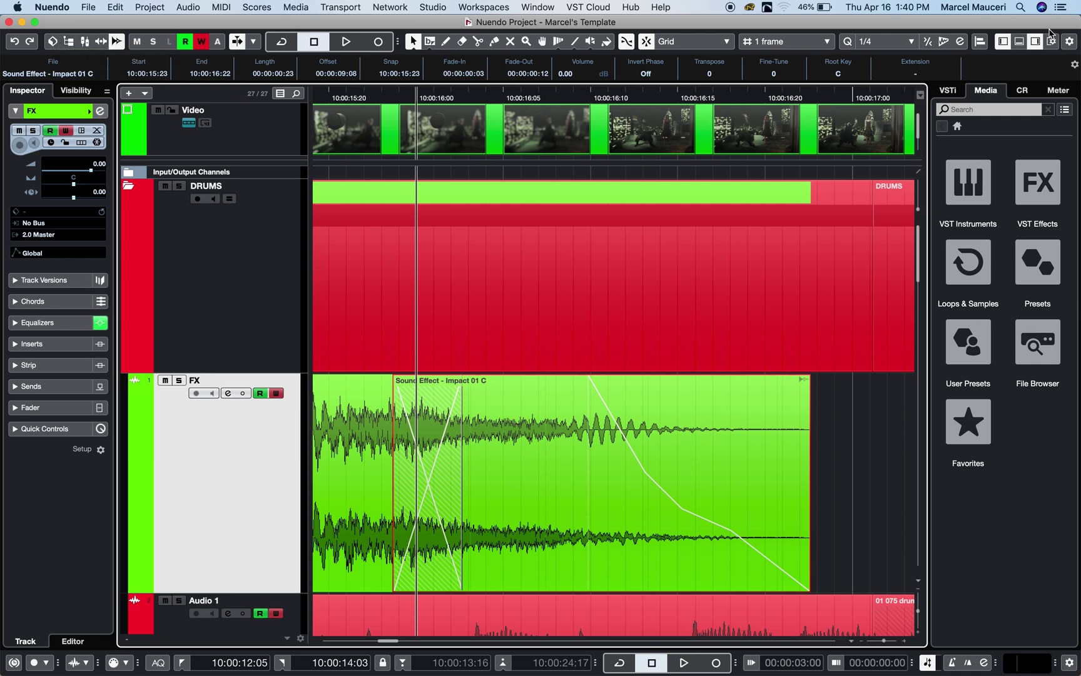
pyautogui.rightClick(1071, 43)
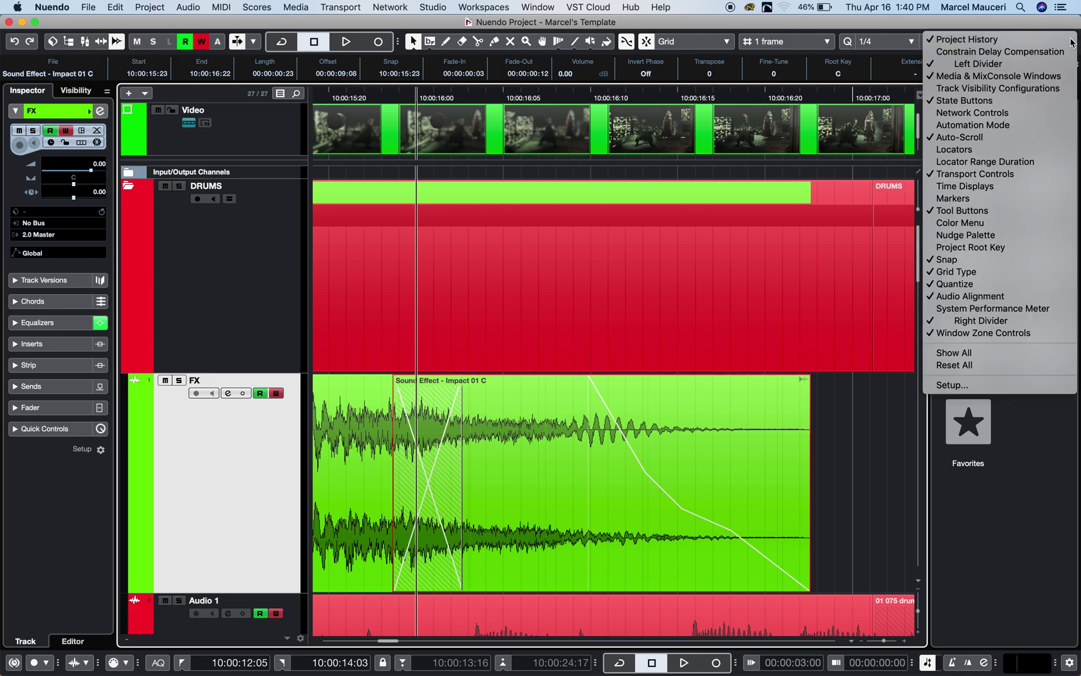
pyautogui.click(1026, 77)
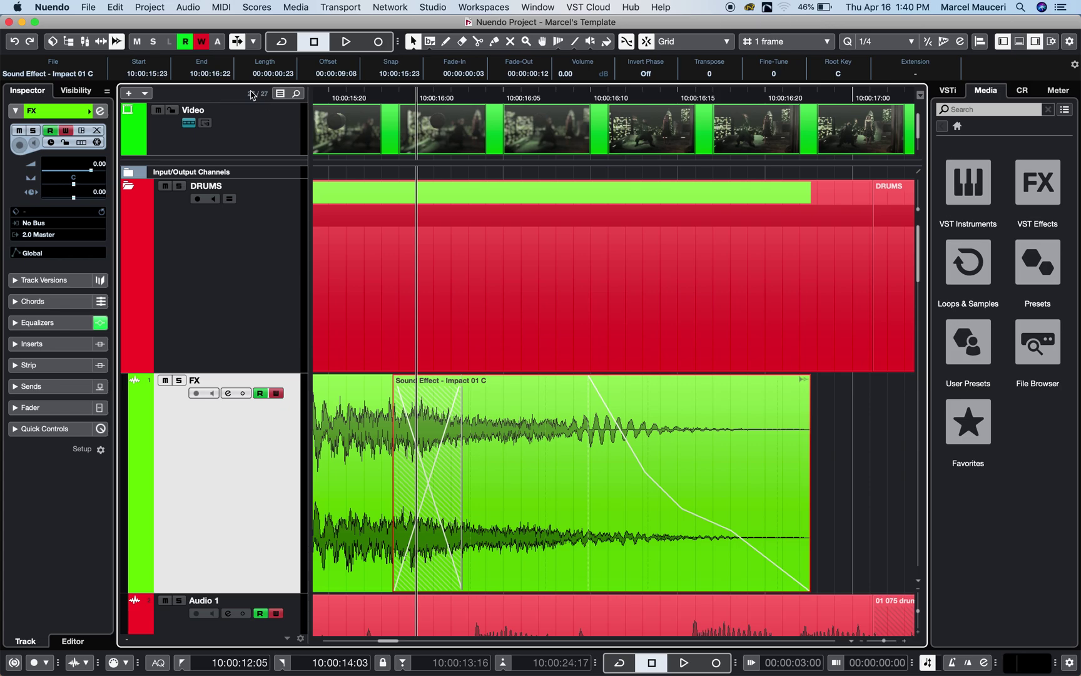
pyautogui.click(119, 42)
pyautogui.click(120, 43)
pyautogui.click(119, 43)
pyautogui.click(119, 43)
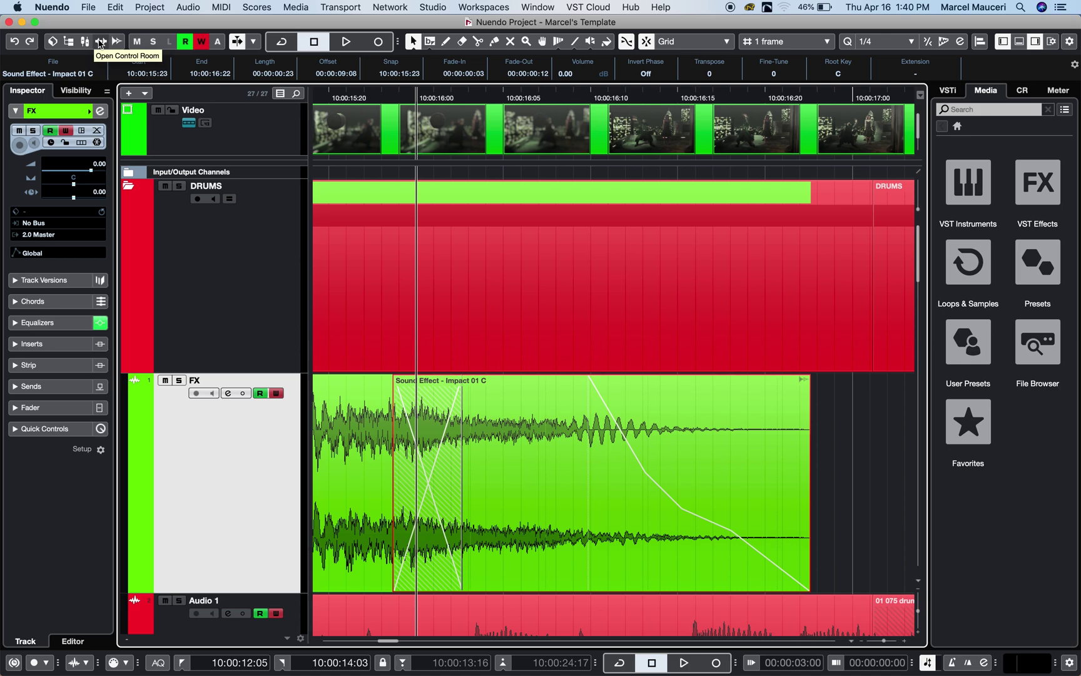
# Switch the side zone through Control Room and VSTi, then back to the Media browser.
pyautogui.click(1028, 94)
pyautogui.click(953, 94)
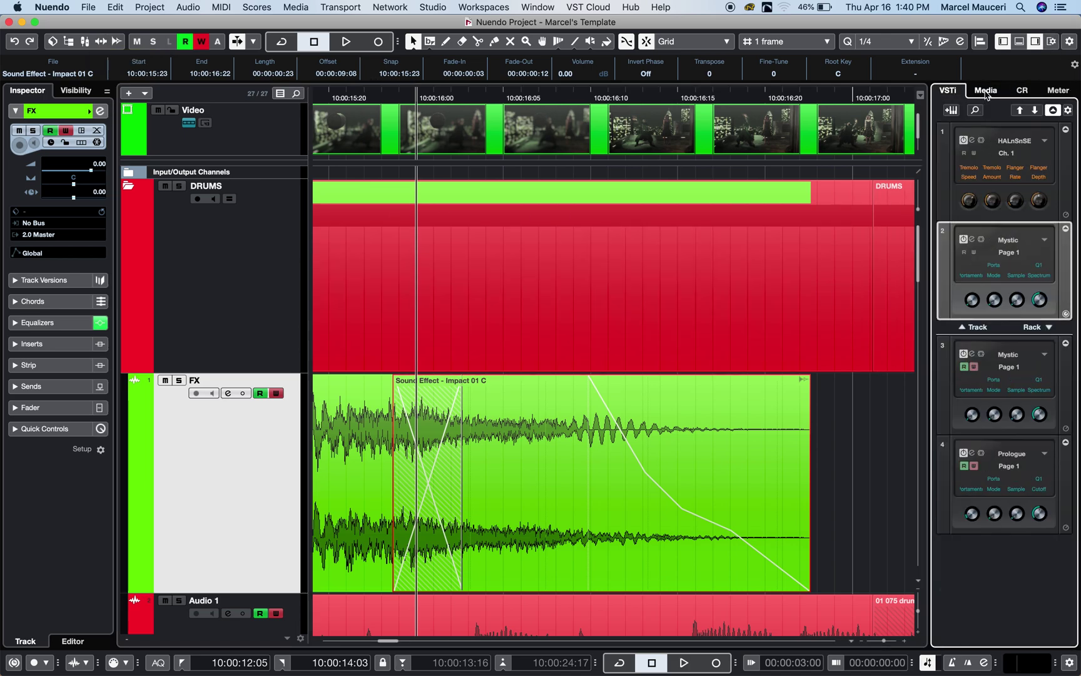
pyautogui.click(986, 92)
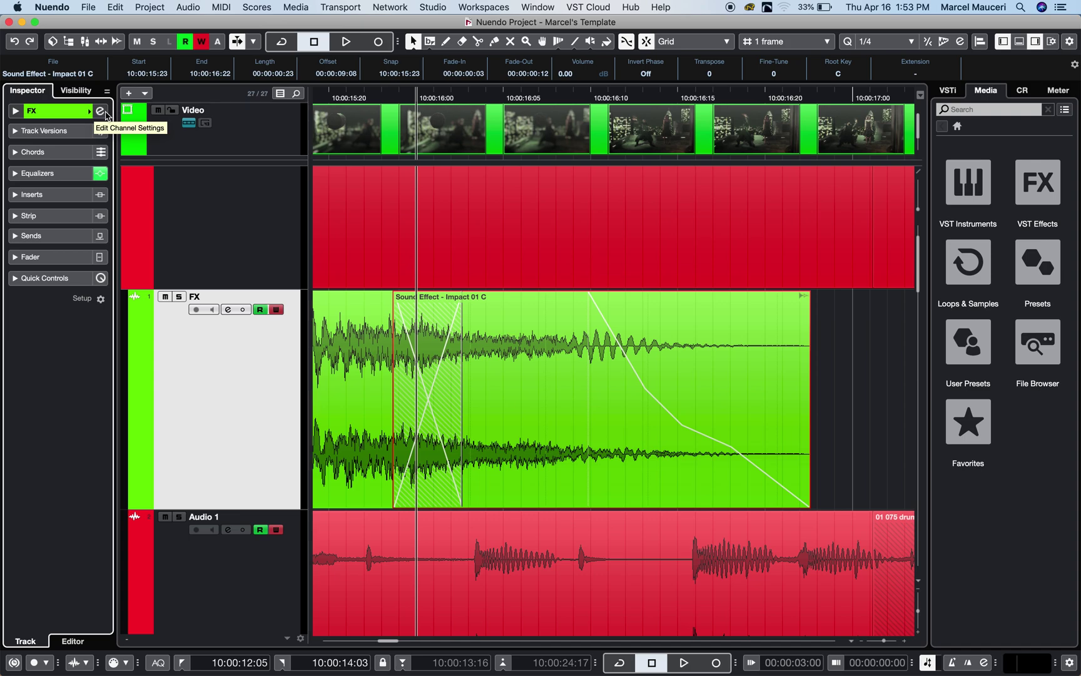
pyautogui.click(101, 112)
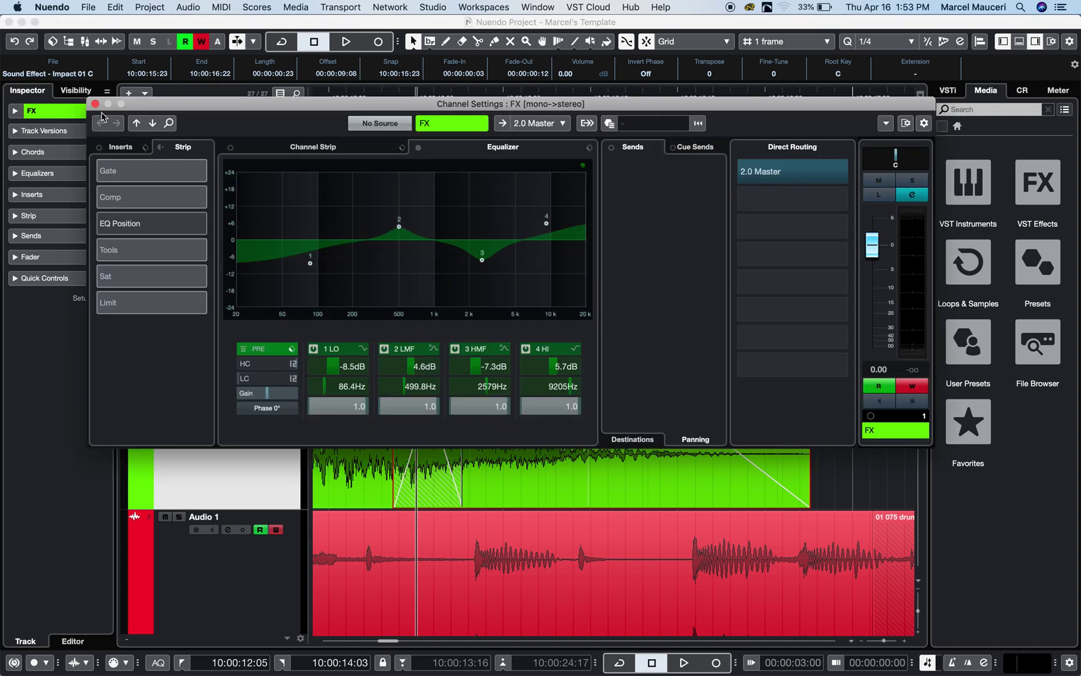
pyautogui.moveTo(219, 104); pyautogui.dragTo(200, 100)
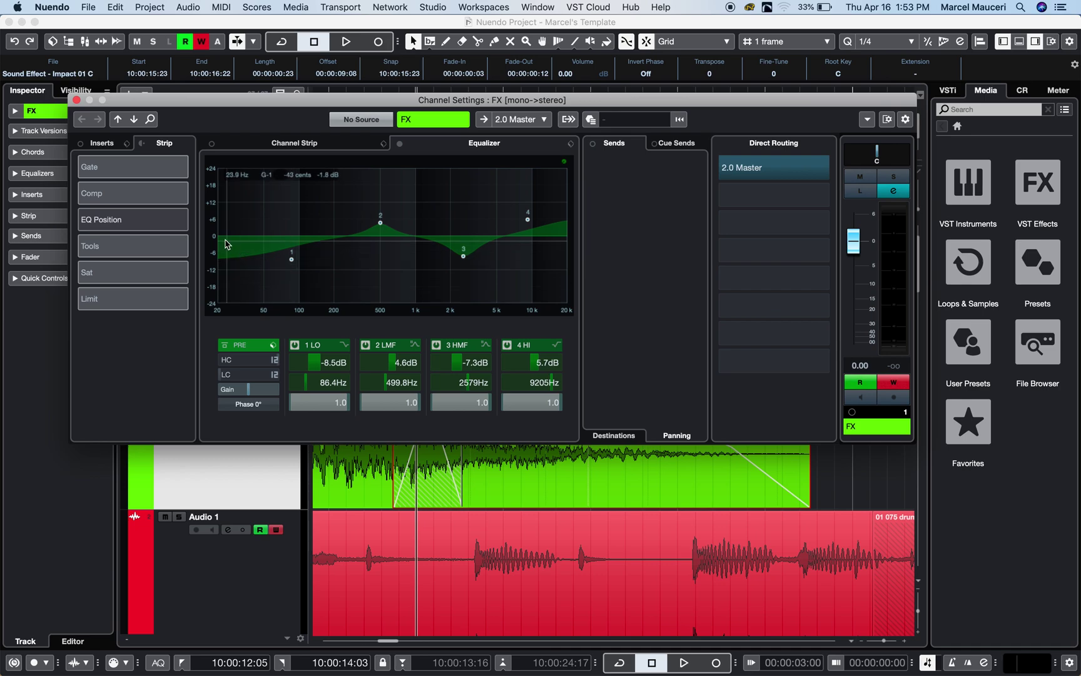
pyautogui.click(133, 121)
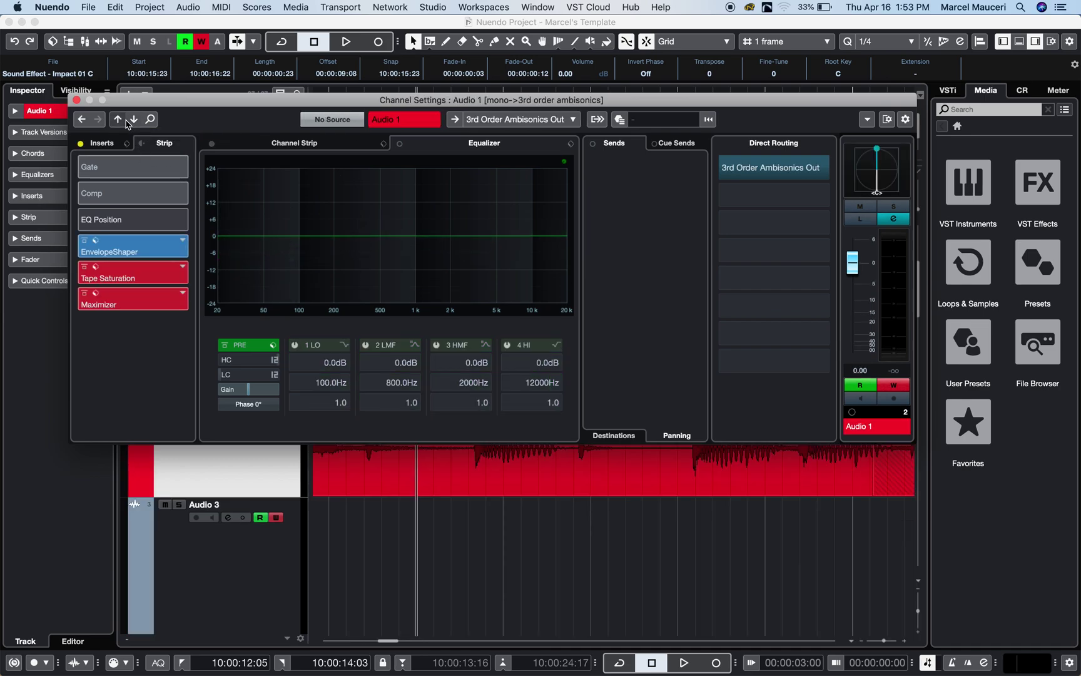
pyautogui.click(119, 122)
pyautogui.click(136, 121)
pyautogui.click(119, 122)
pyautogui.click(134, 121)
pyautogui.click(133, 121)
pyautogui.click(118, 121)
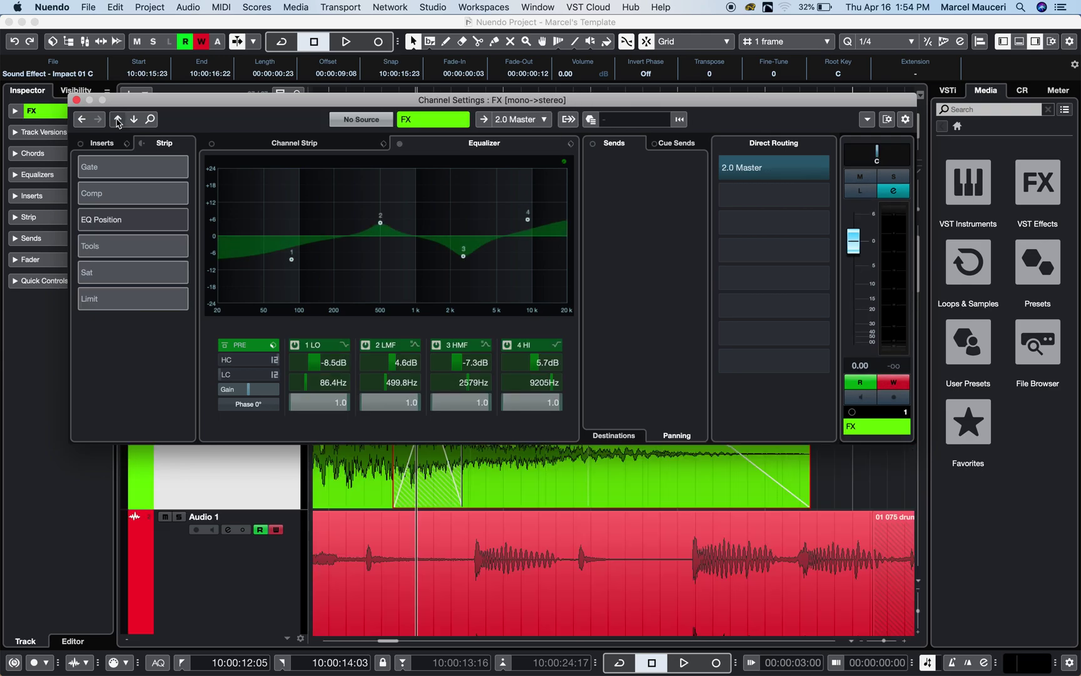
pyautogui.click(150, 119)
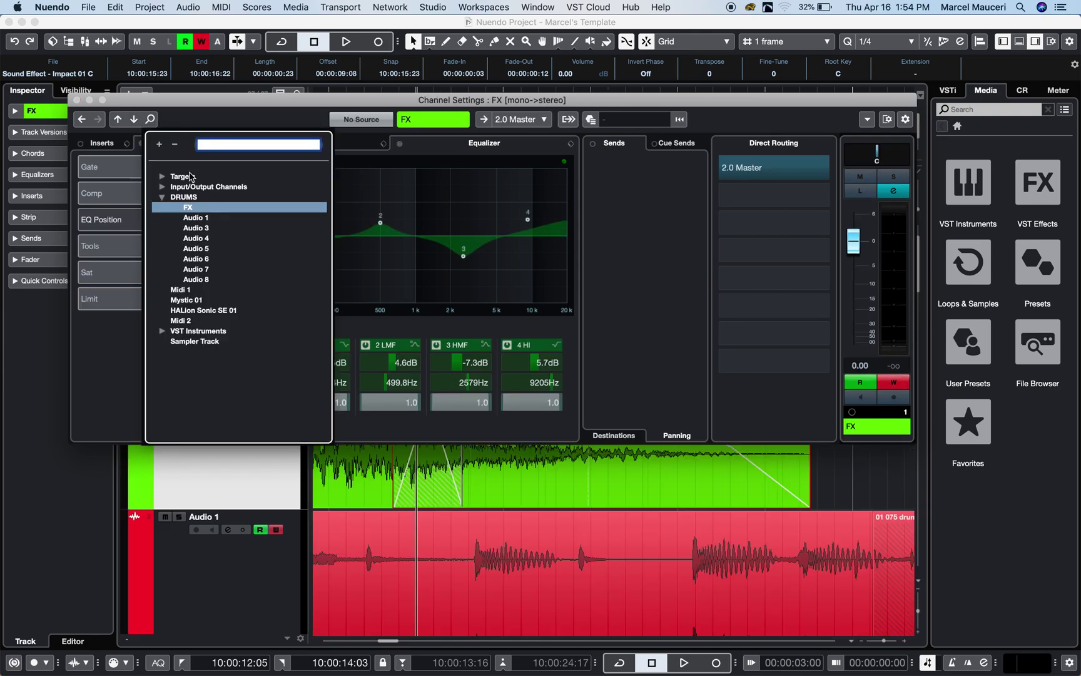
pyautogui.click(177, 115)
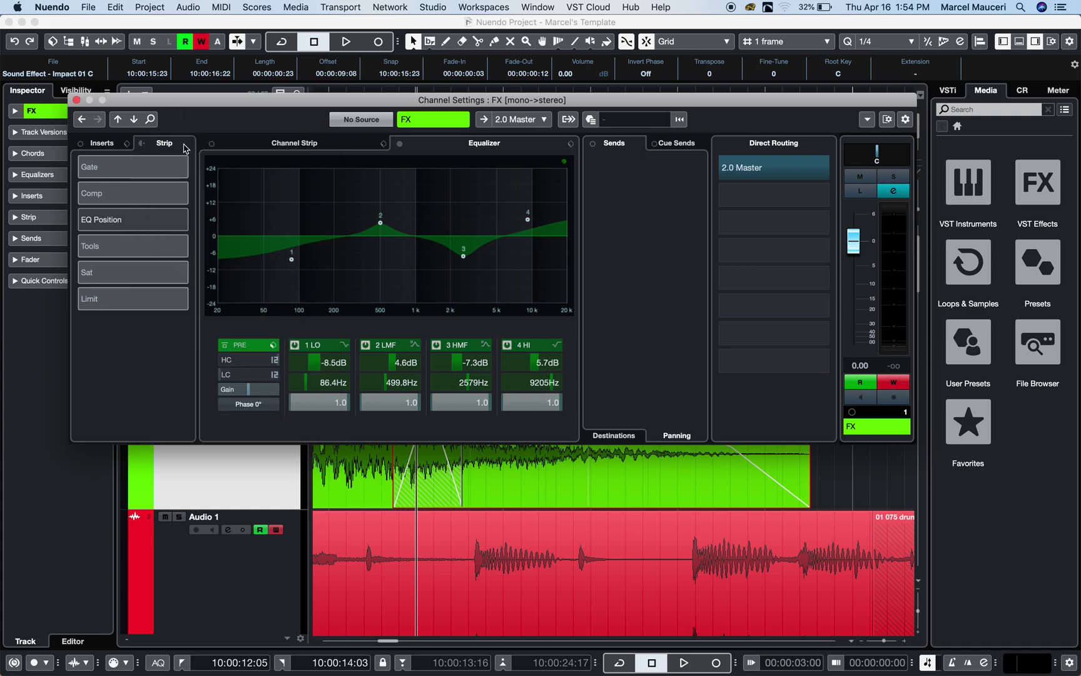
pyautogui.click(97, 145)
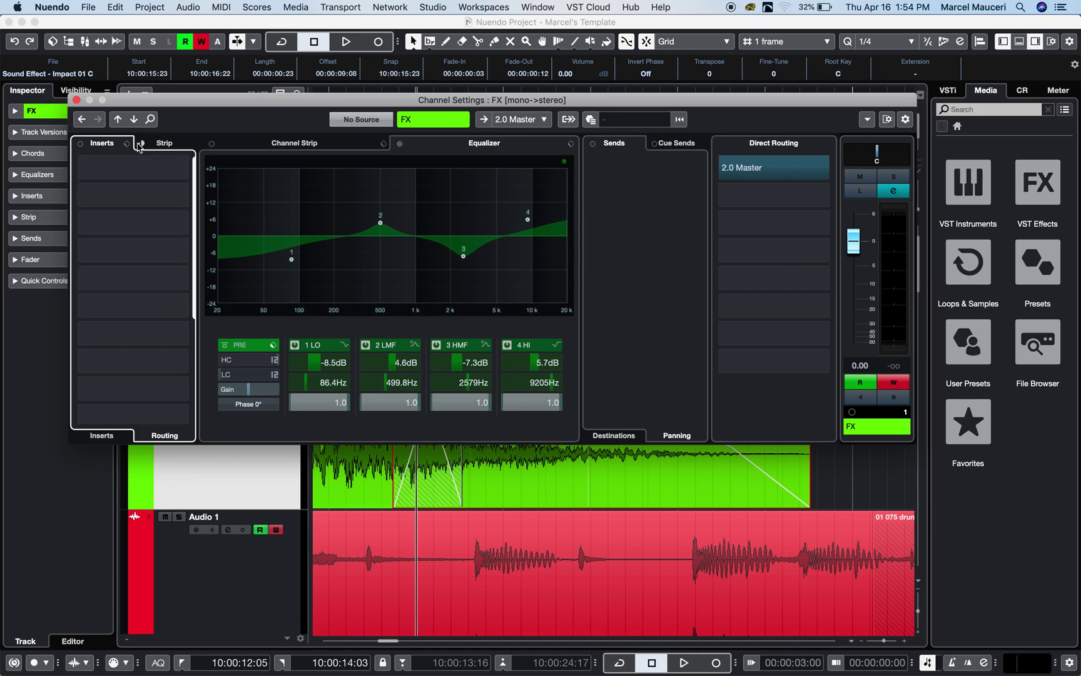
pyautogui.click(173, 146)
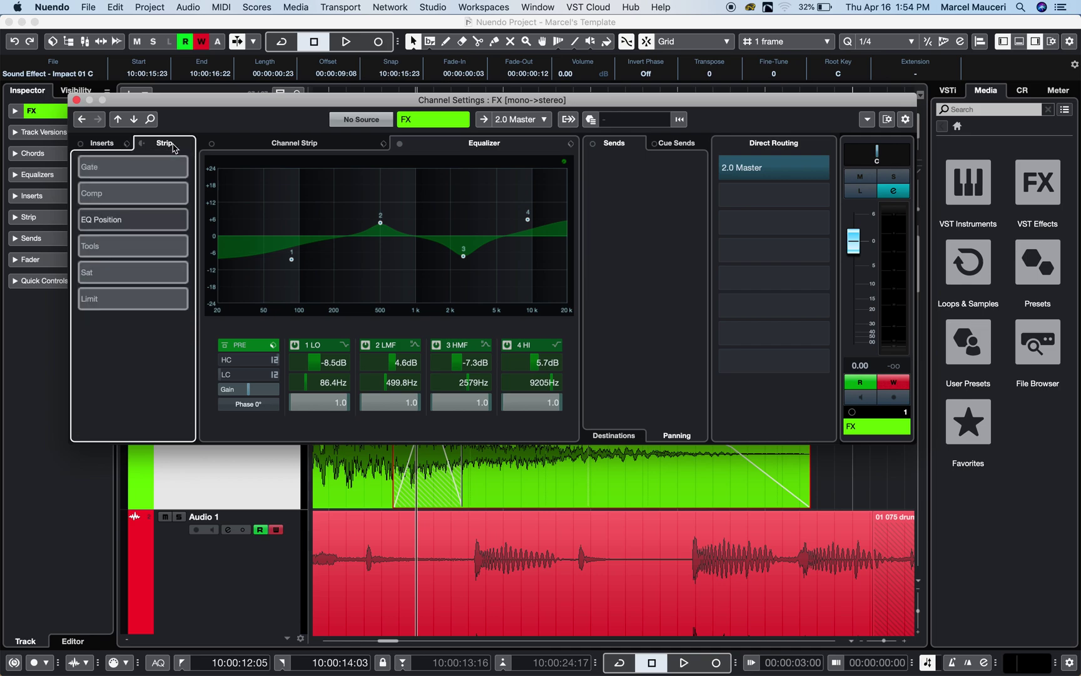
pyautogui.click(273, 144)
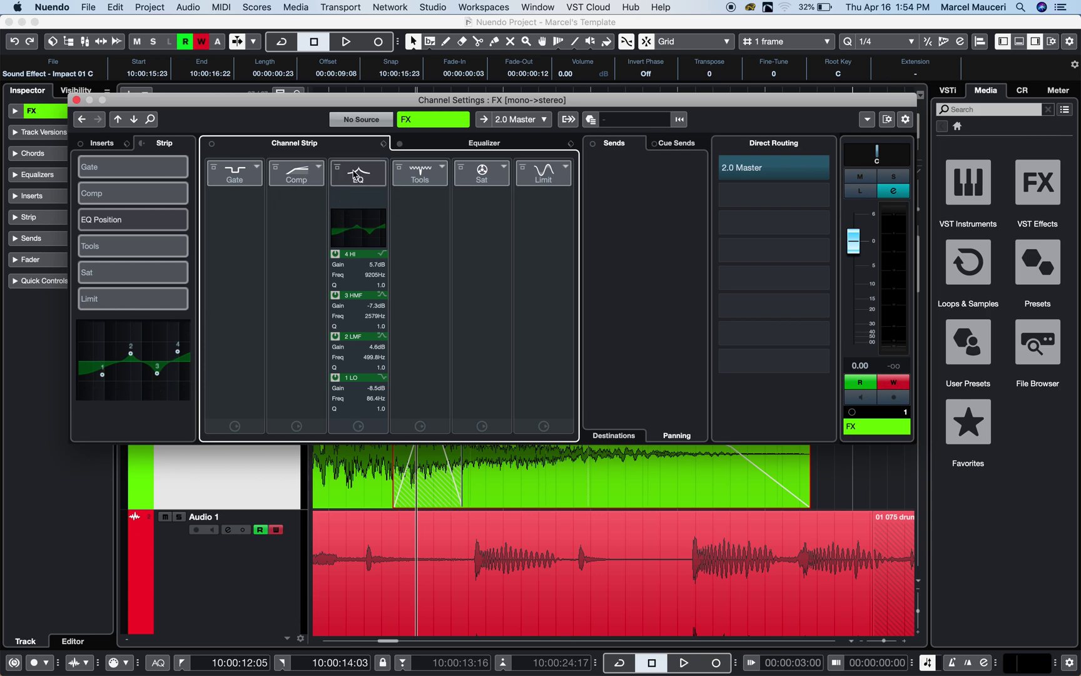
pyautogui.click(319, 170)
pyautogui.click(492, 253)
pyautogui.click(504, 168)
pyautogui.click(504, 170)
pyautogui.moveTo(369, 177); pyautogui.dragTo(302, 179)
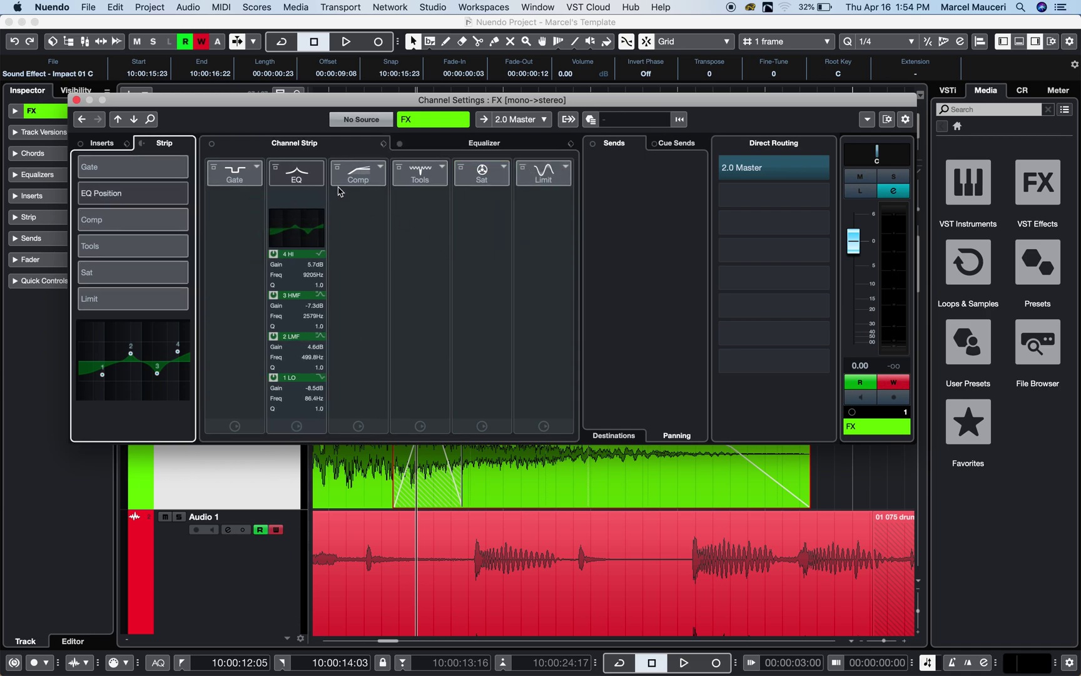
pyautogui.moveTo(307, 177); pyautogui.dragTo(378, 180)
pyautogui.click(494, 145)
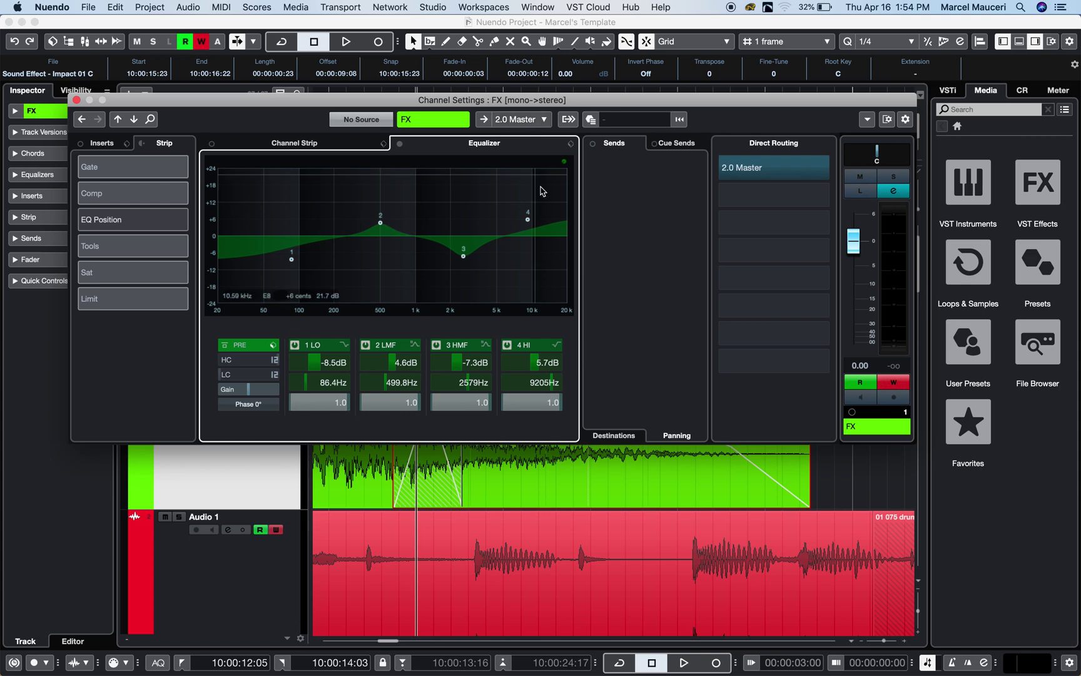
# Pick Outputs > 5.1 Master in an empty Direct Routing slot, giving two targets.
pyautogui.click(687, 145)
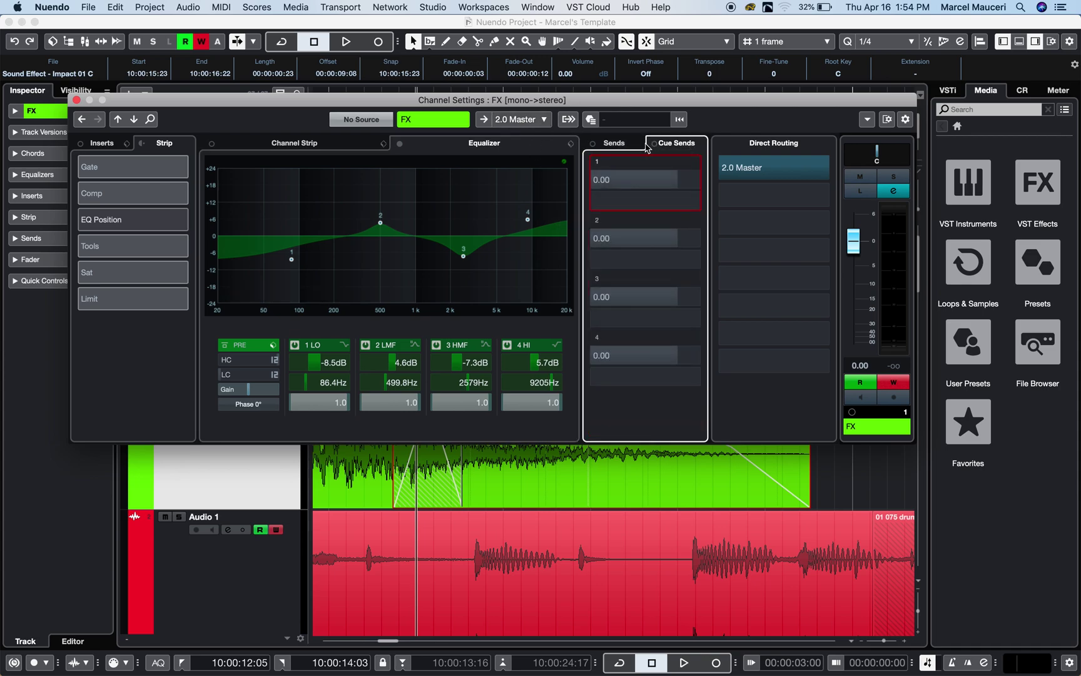
pyautogui.click(621, 145)
pyautogui.click(617, 436)
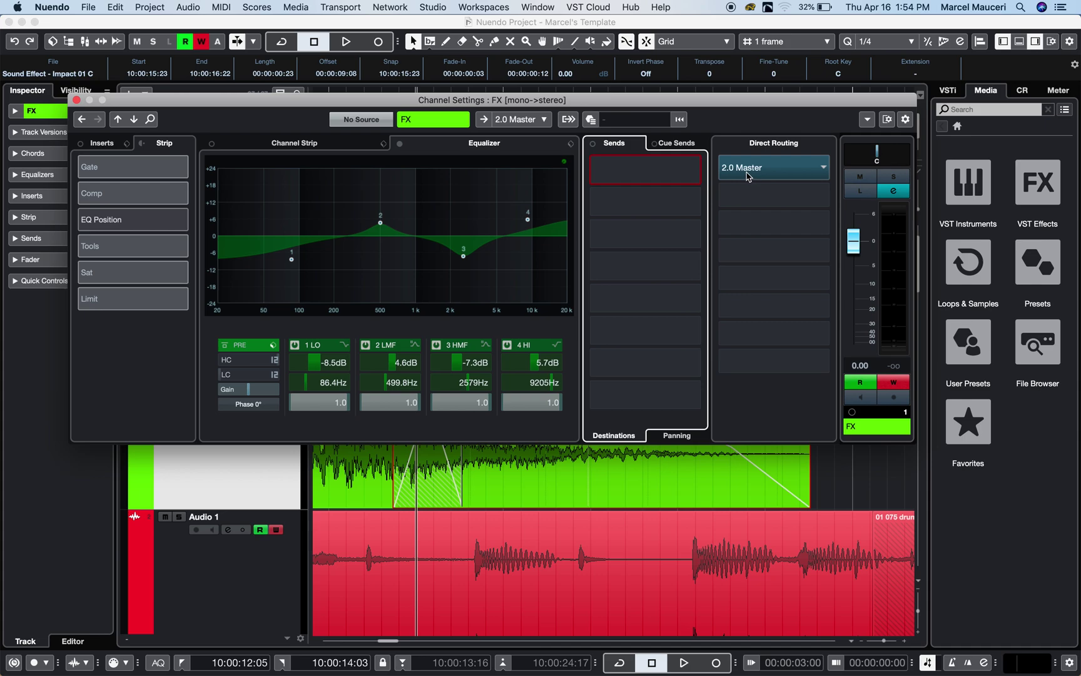
pyautogui.click(811, 170)
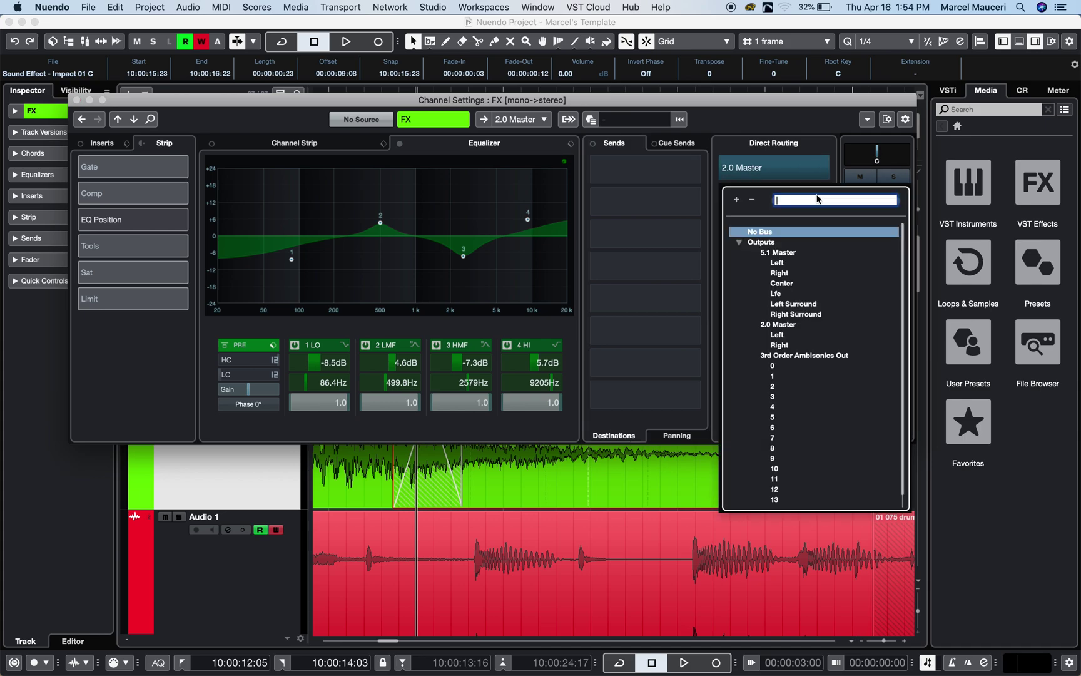
pyautogui.click(797, 257)
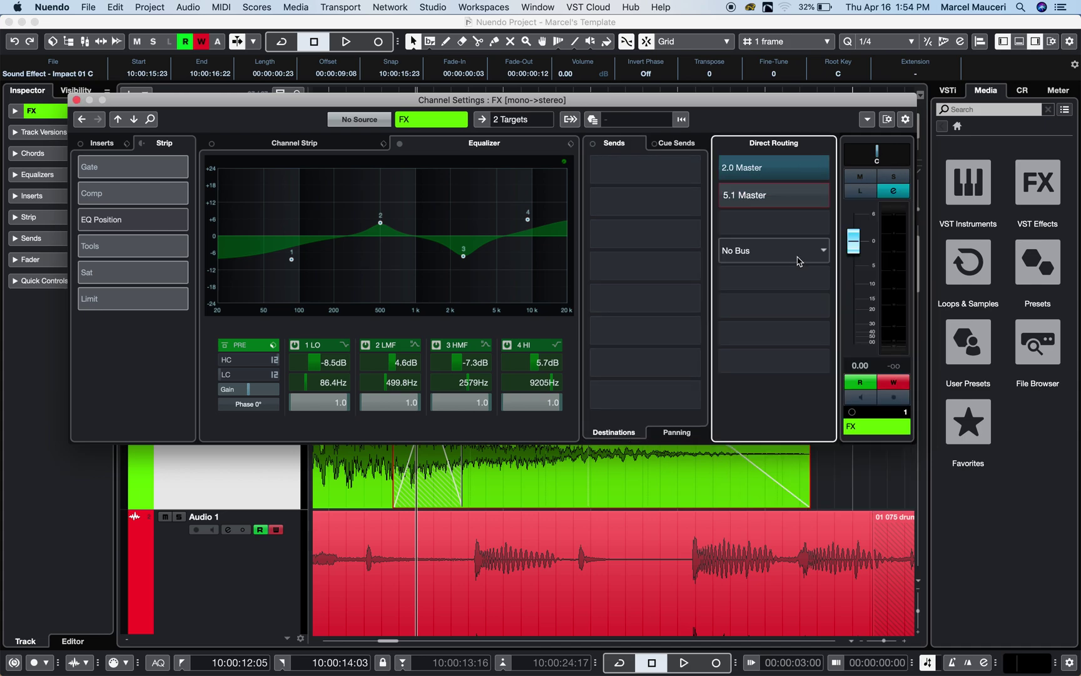
# Check the channel functions and window layout menus in Channel Settings, changing nothing.
pyautogui.click(867, 120)
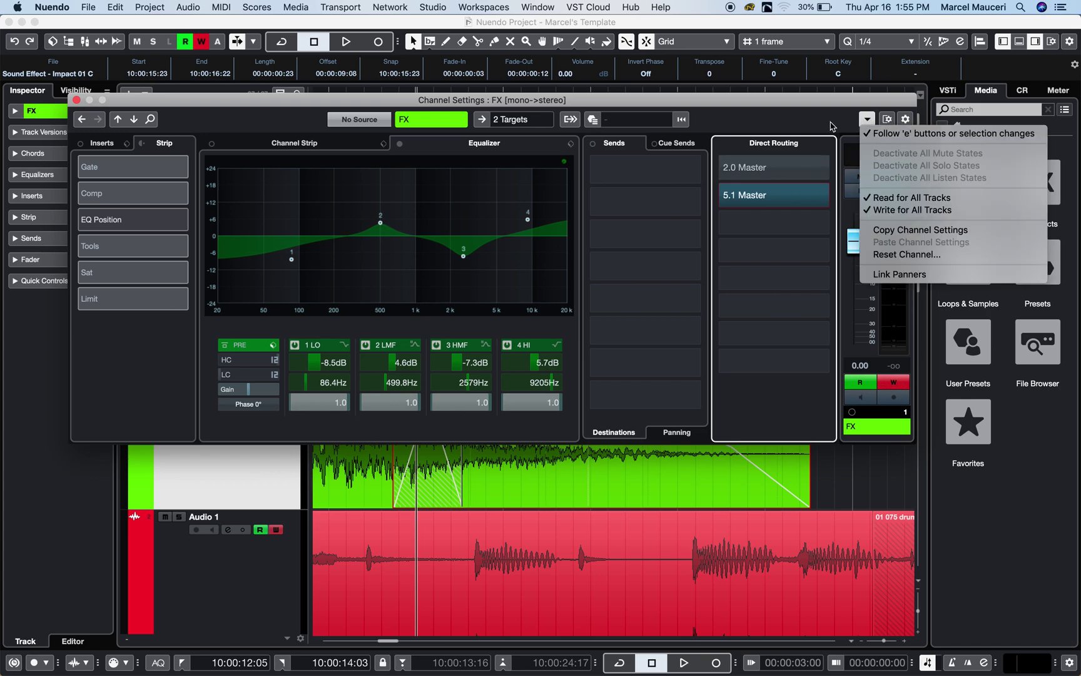
pyautogui.click(867, 120)
pyautogui.click(887, 120)
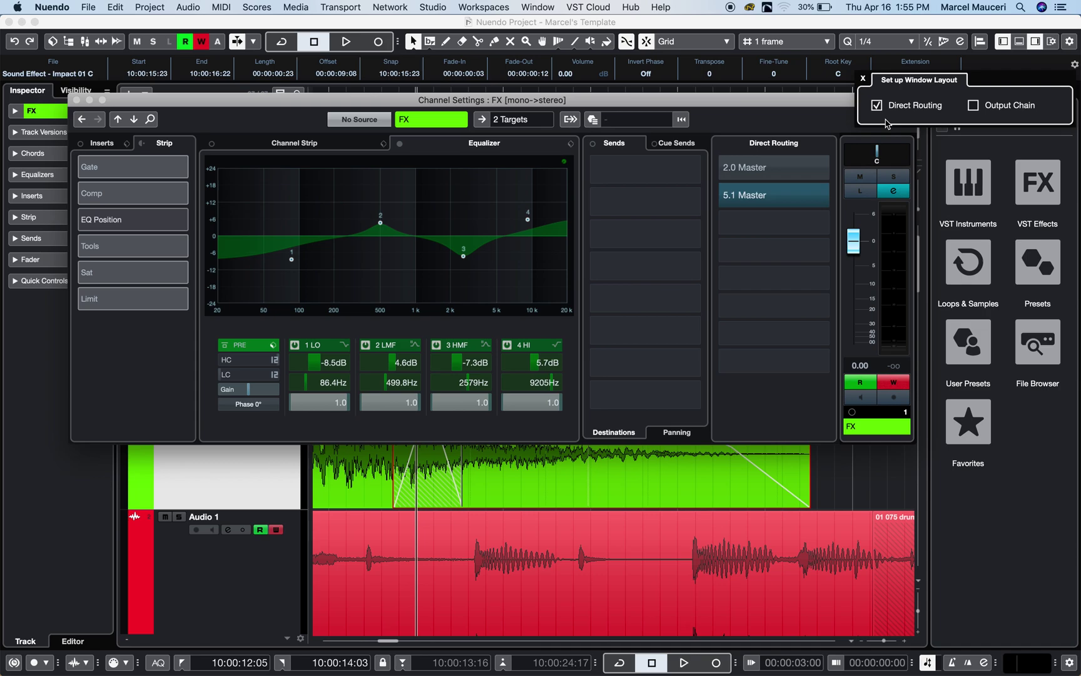
pyautogui.click(817, 123)
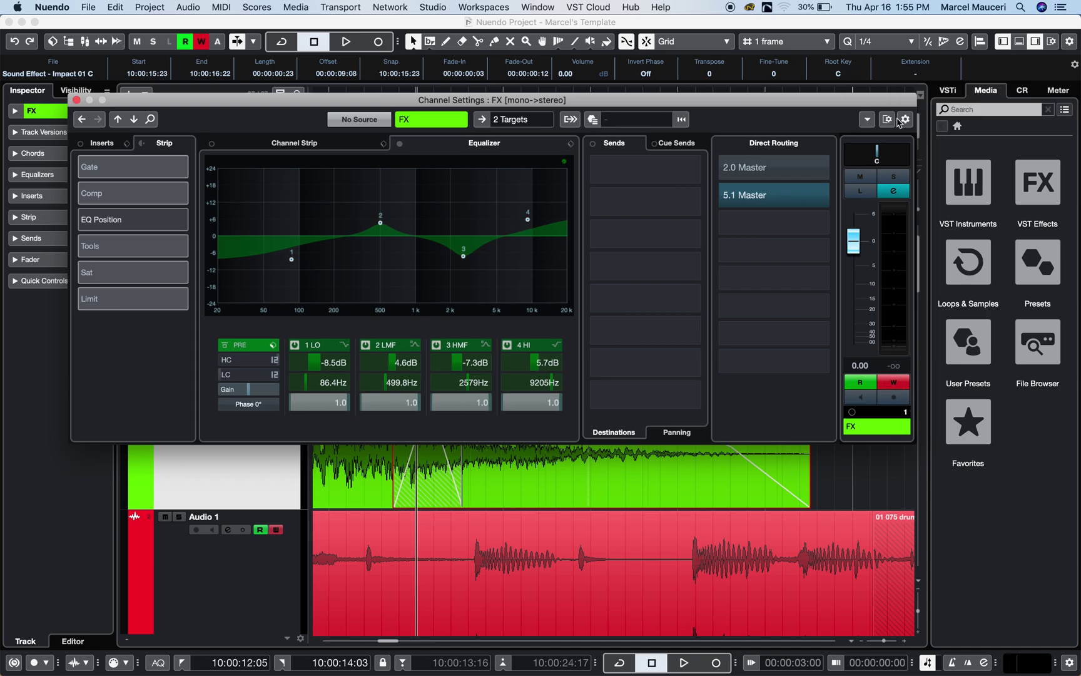
# Enable Always on Top for the FX Channel Settings window, then reactivate that window.
pyautogui.click(905, 120)
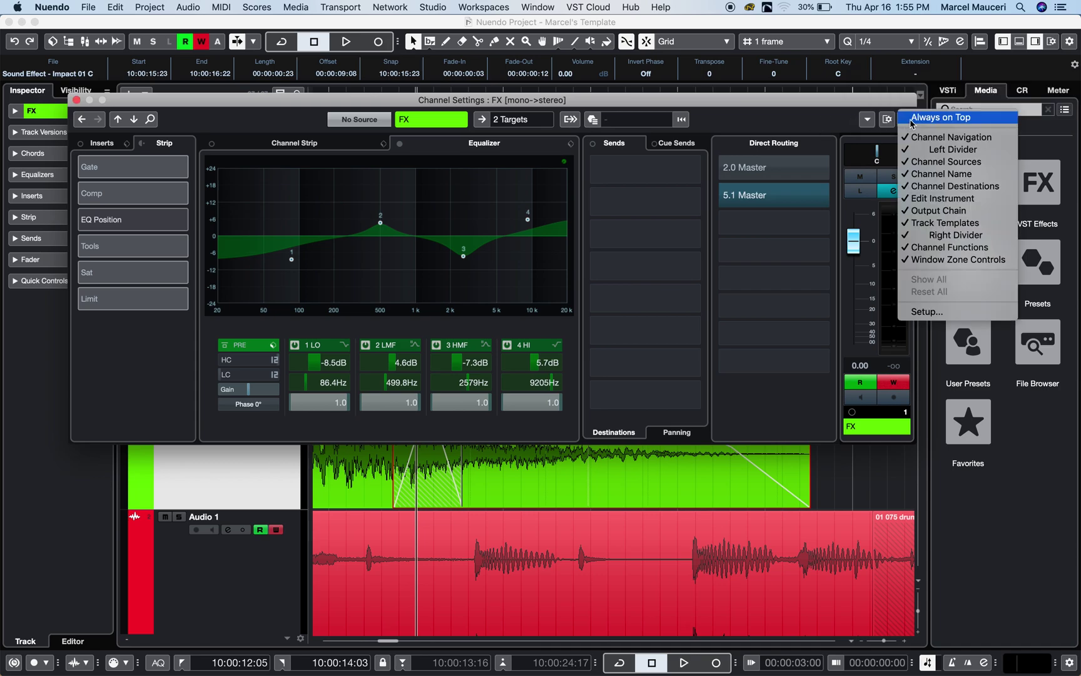
pyautogui.click(937, 118)
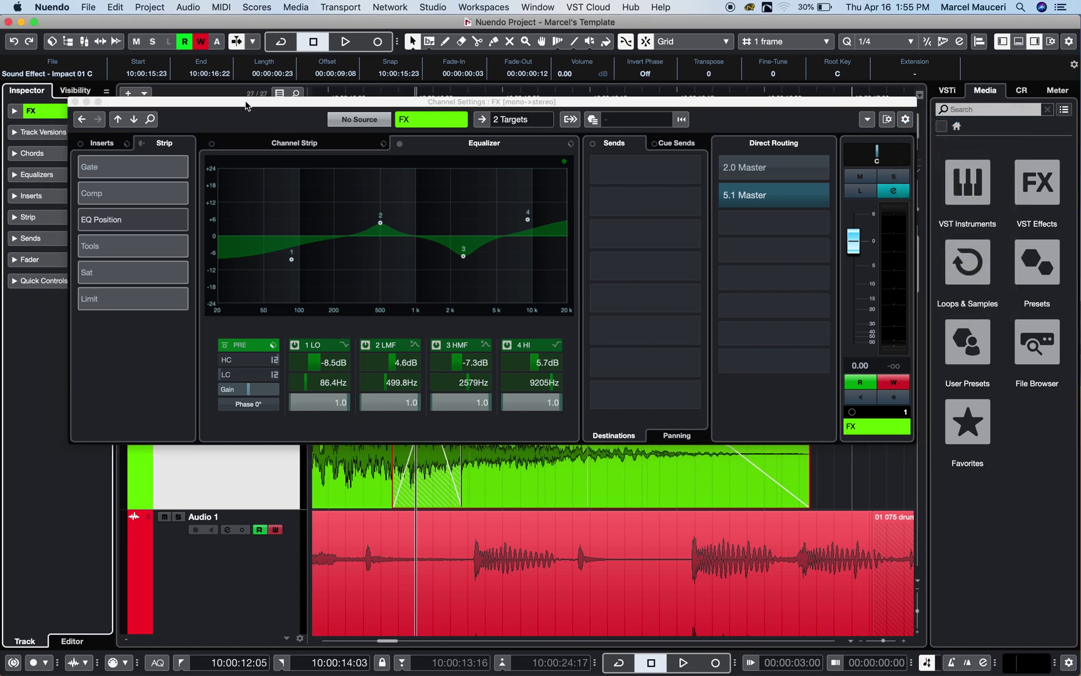
pyautogui.click(259, 103)
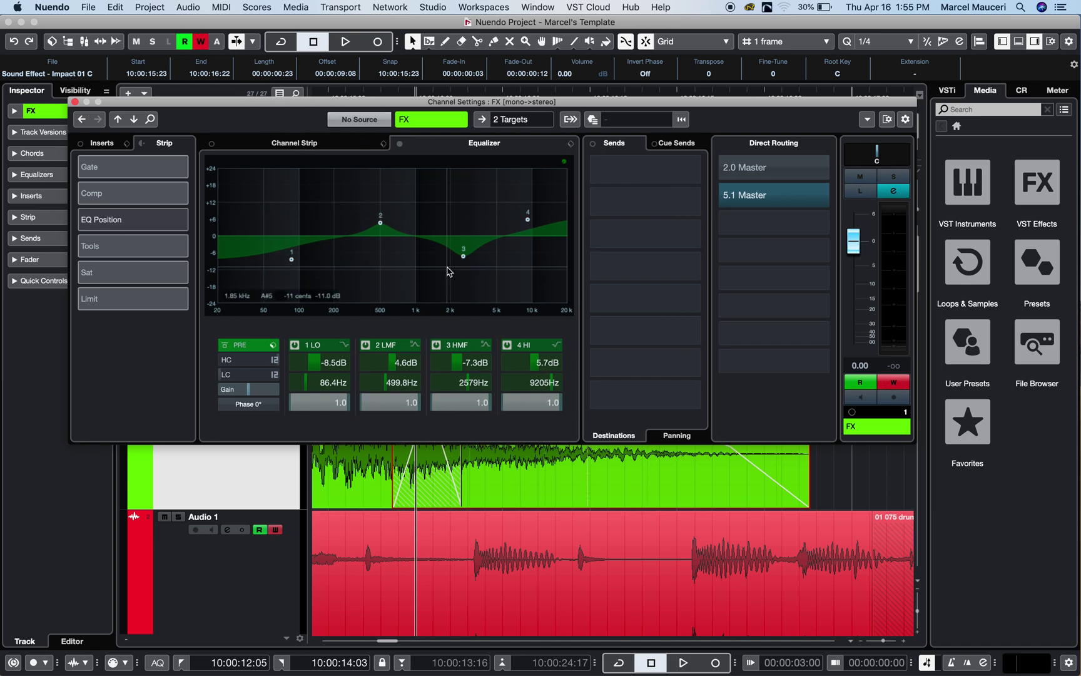
# Show the output chain so the 2.0 Master strip appears beside the FX fader.
pyautogui.click(568, 120)
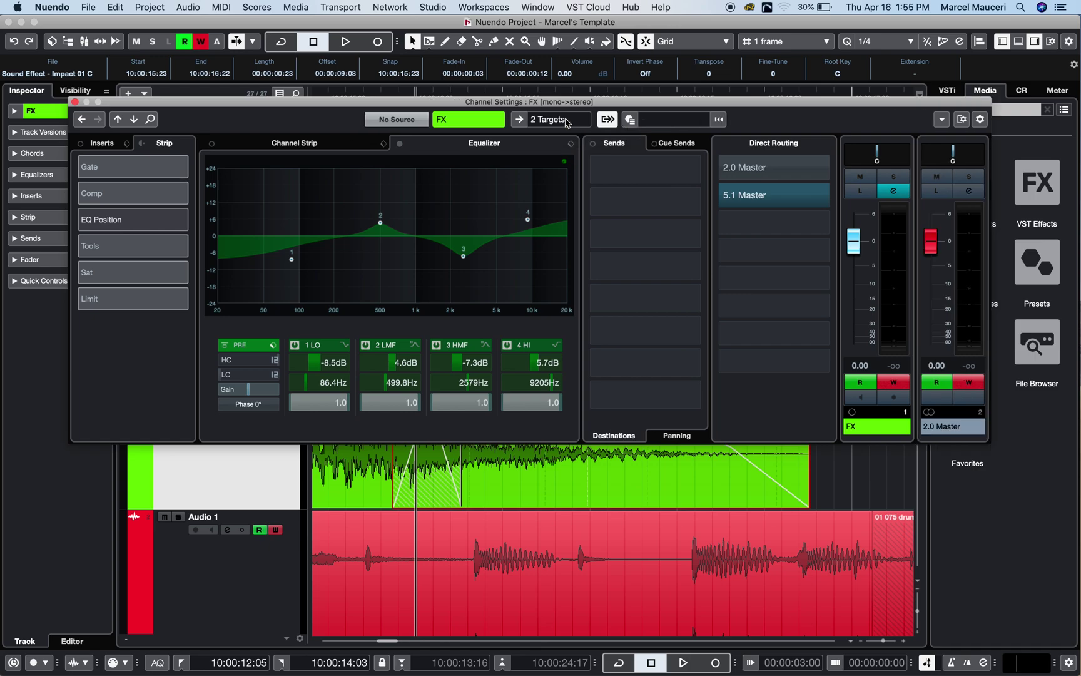